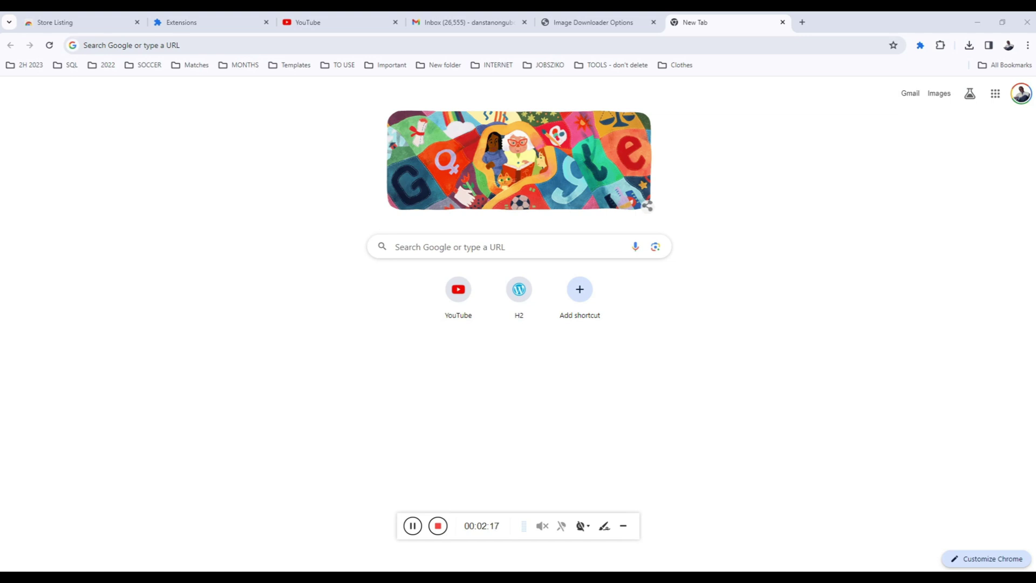
Open the Bulk Image Downloader From Url List popup from the Chrome toolbar
left_click(921, 46)
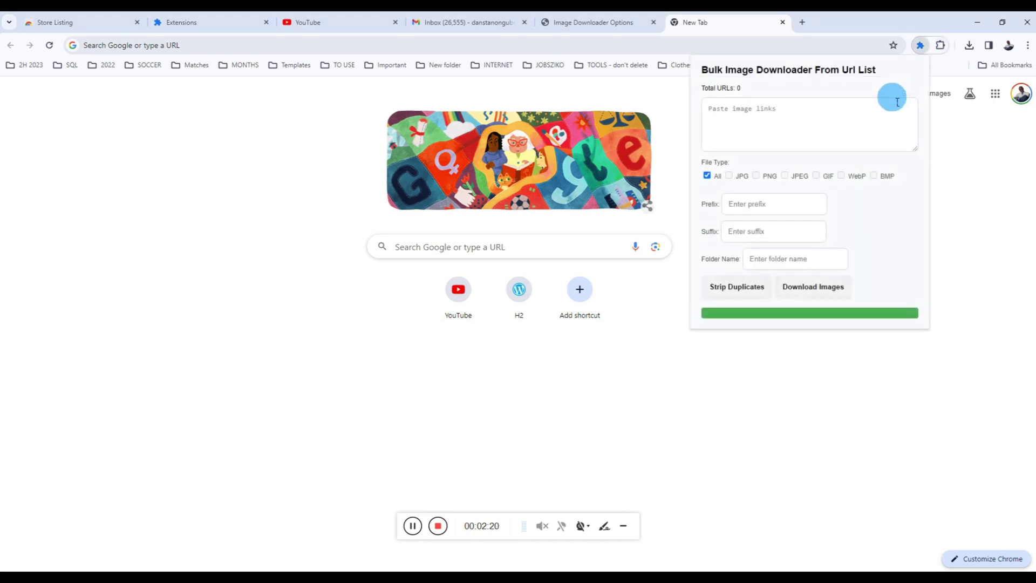
Paste the 39 image URLs copied from Sublime Text into the popup's links box
left_click(782, 141)
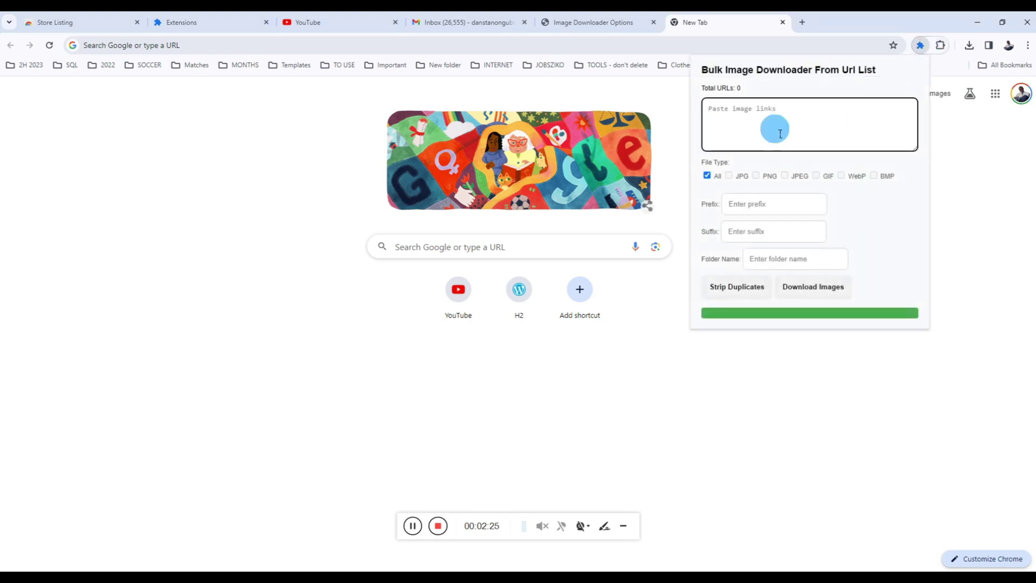
left_click_drag(742, 88, 702, 89)
left_click(779, 141)
key("alt+Tab")
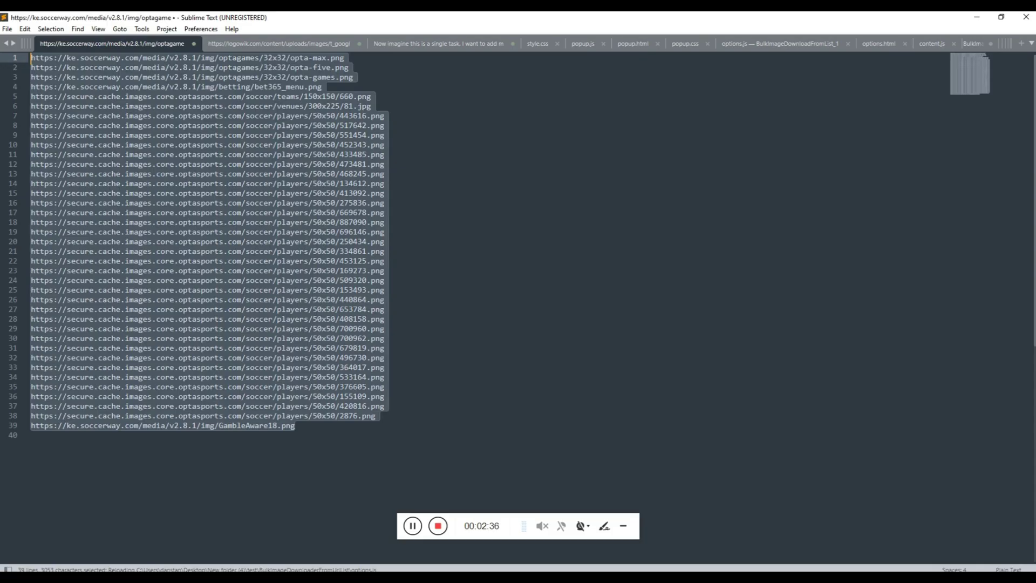
left_click(920, 45)
right_click(793, 123)
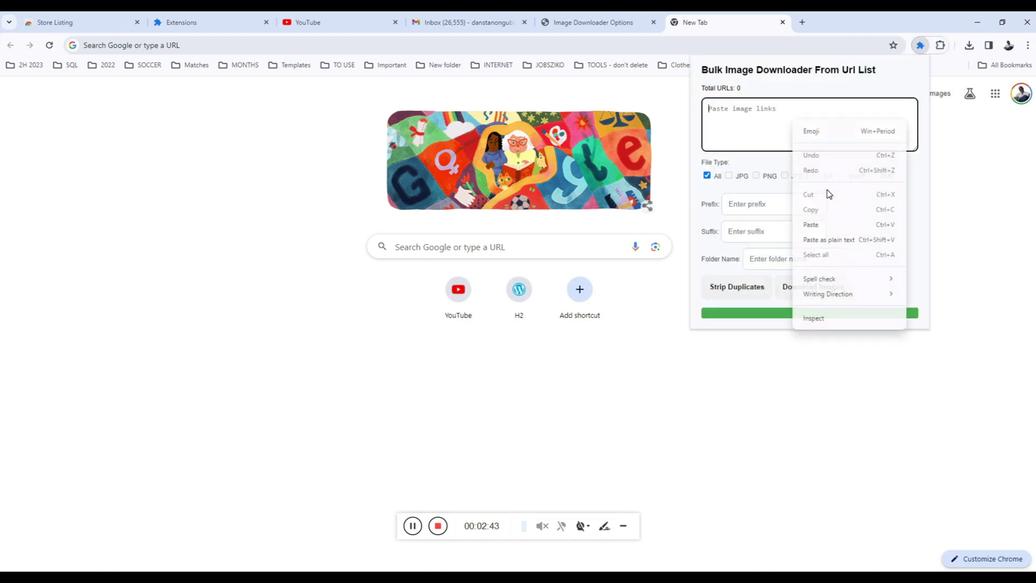
left_click(810, 225)
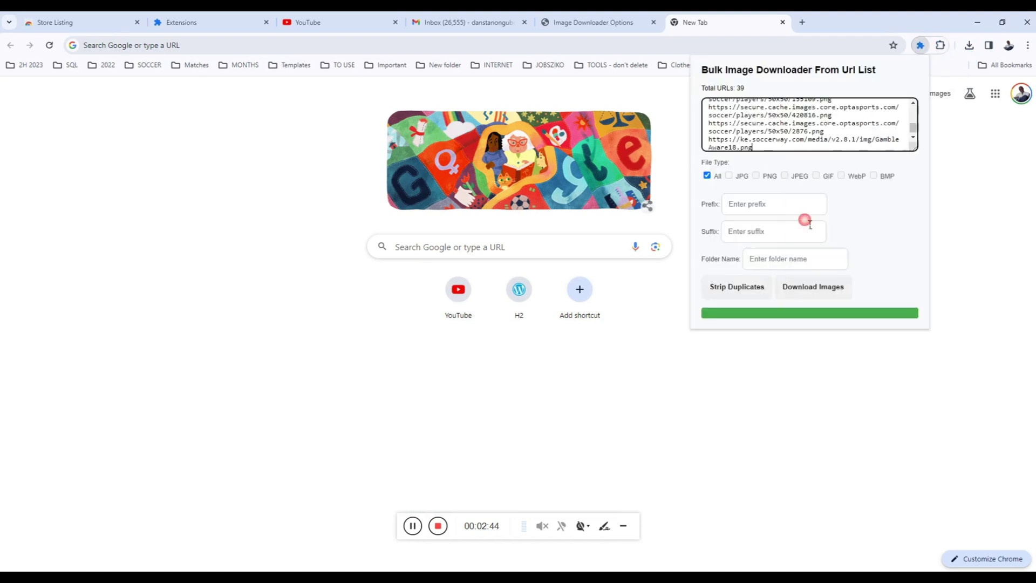
left_click(744, 87)
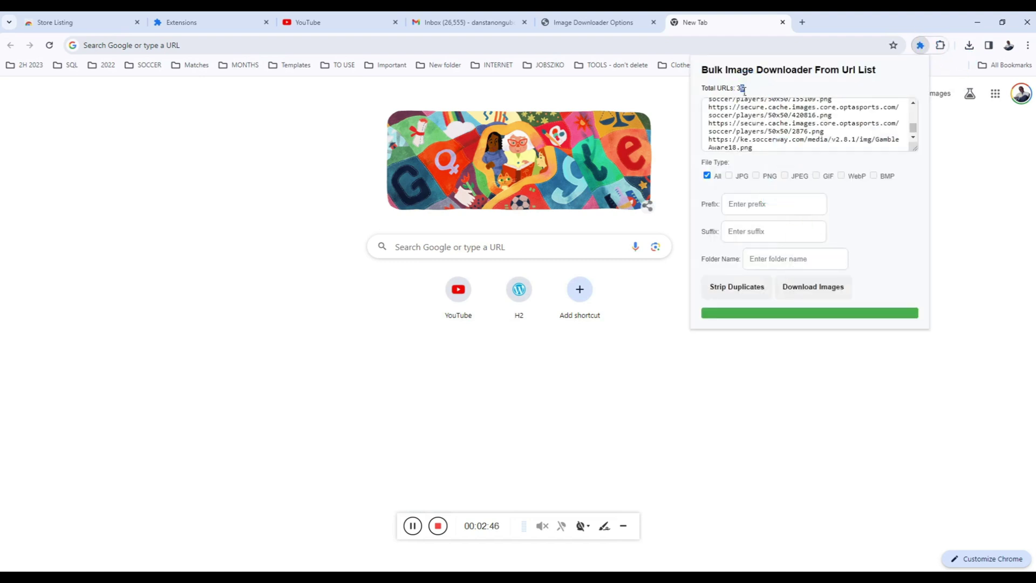
Switch the file-type filter from All to JPG and enlarge the links box
left_click(708, 177)
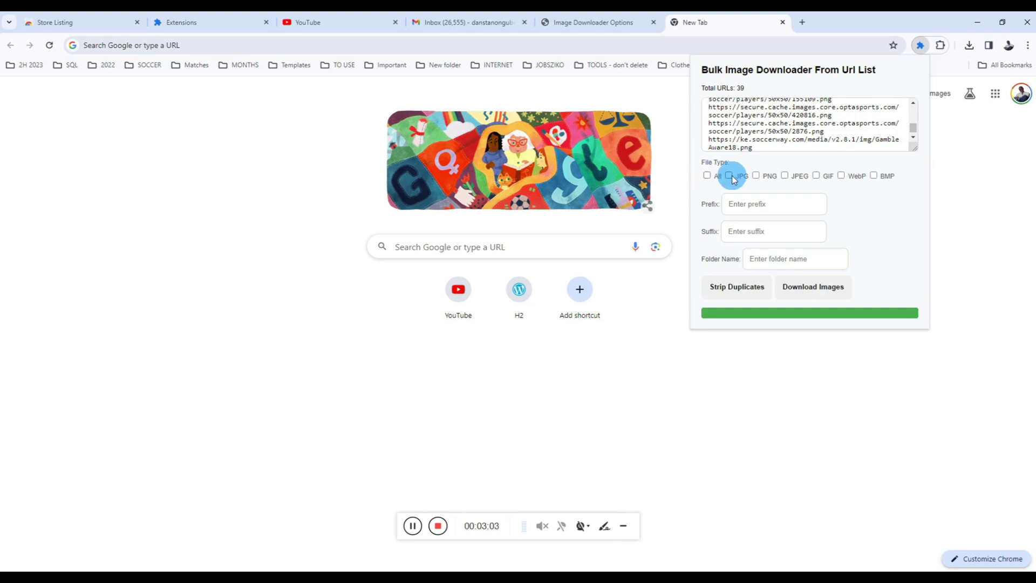
left_click(730, 177)
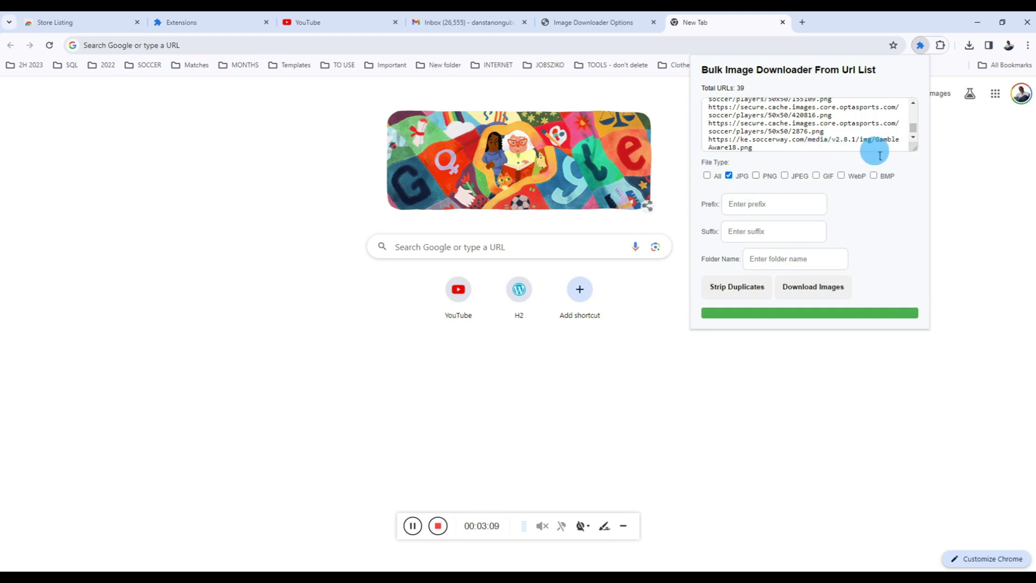
left_click_drag(913, 151, 920, 220)
left_click(822, 197)
scroll(821, 184, "up", 10)
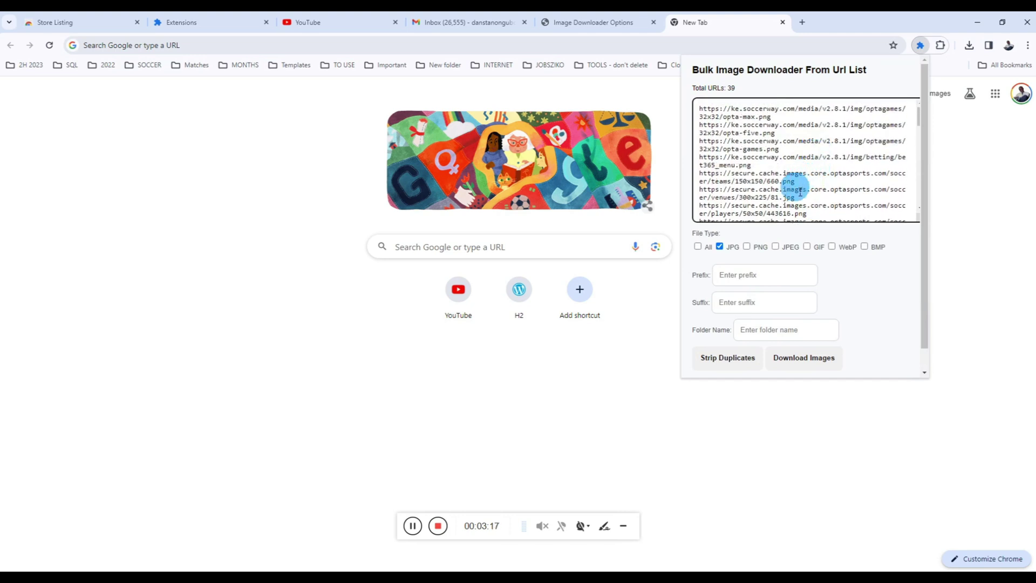
Tick PNG and JPEG, return the filter to All, then visit the prefix, suffix and folder fields
left_click(748, 248)
left_click(776, 247)
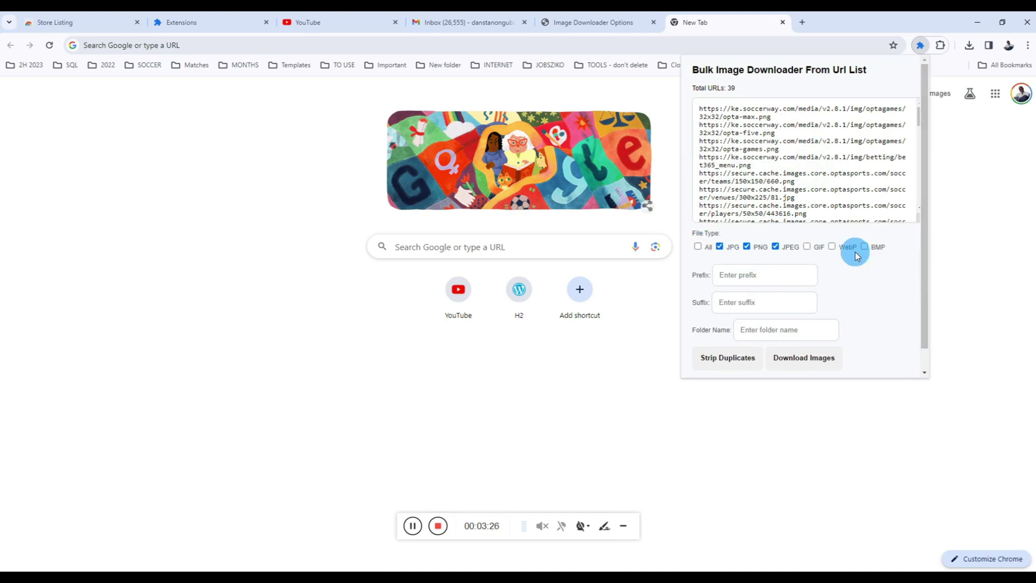
left_click(698, 246)
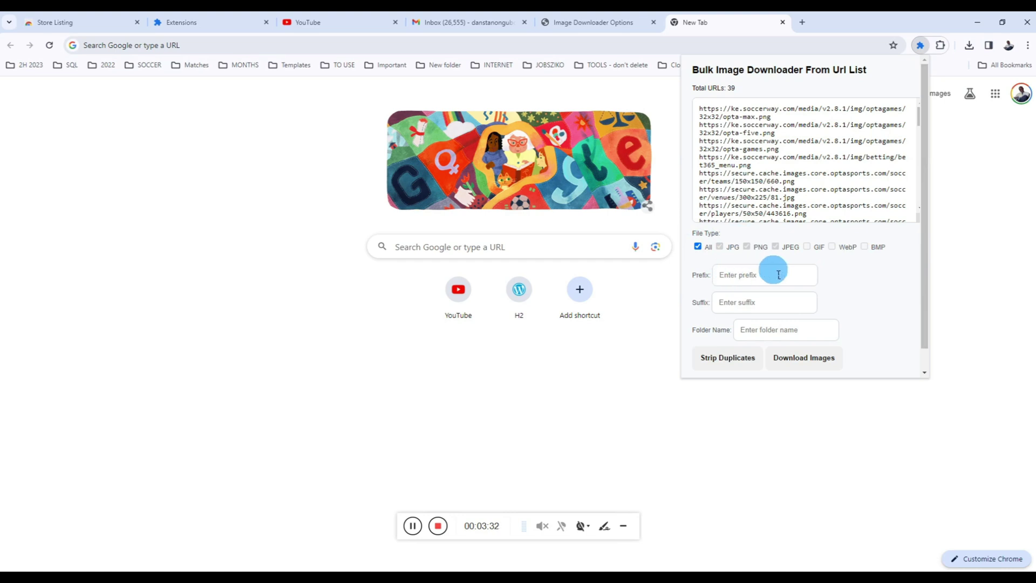
left_click(760, 285)
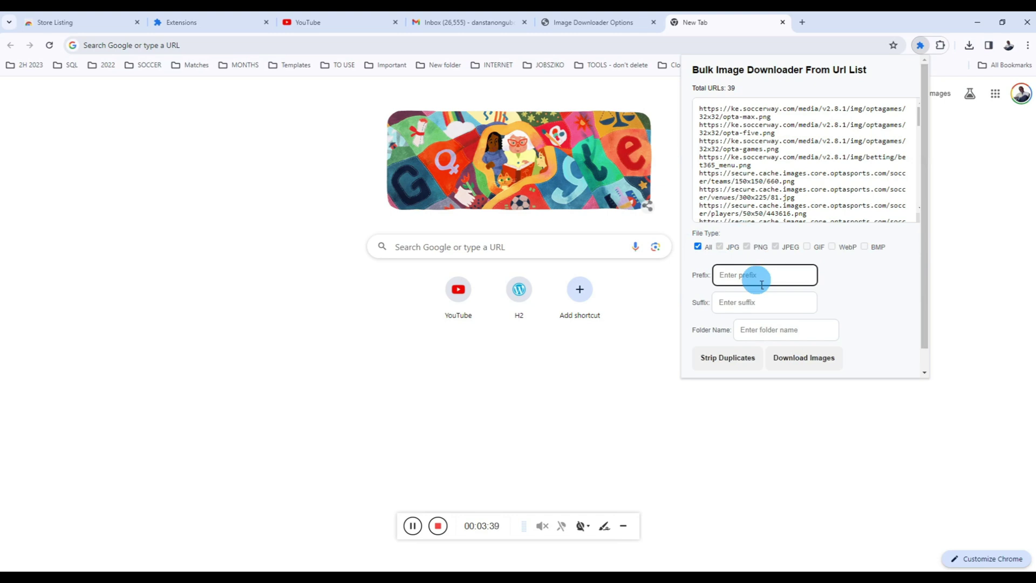
left_click(740, 301)
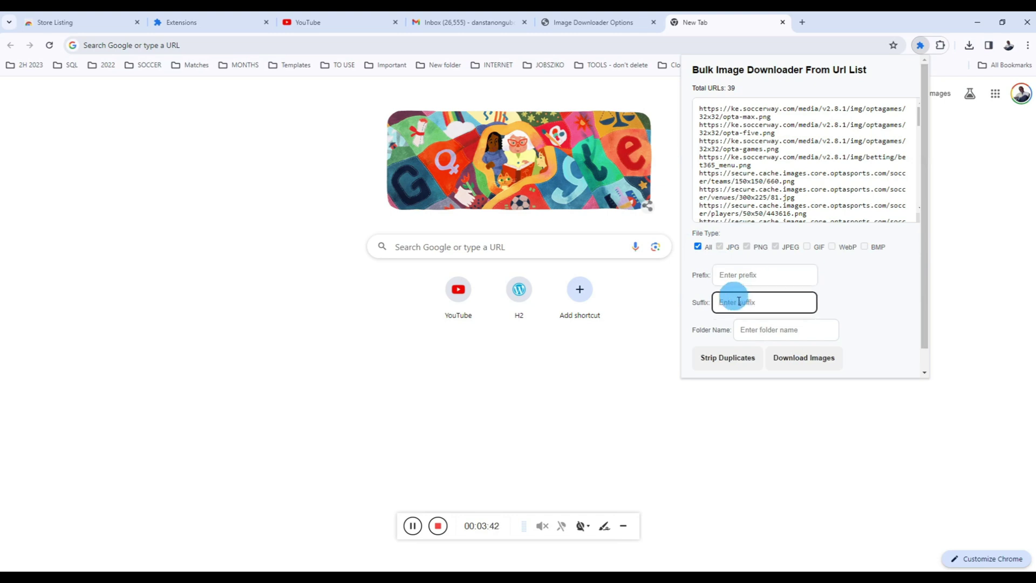
left_click(766, 330)
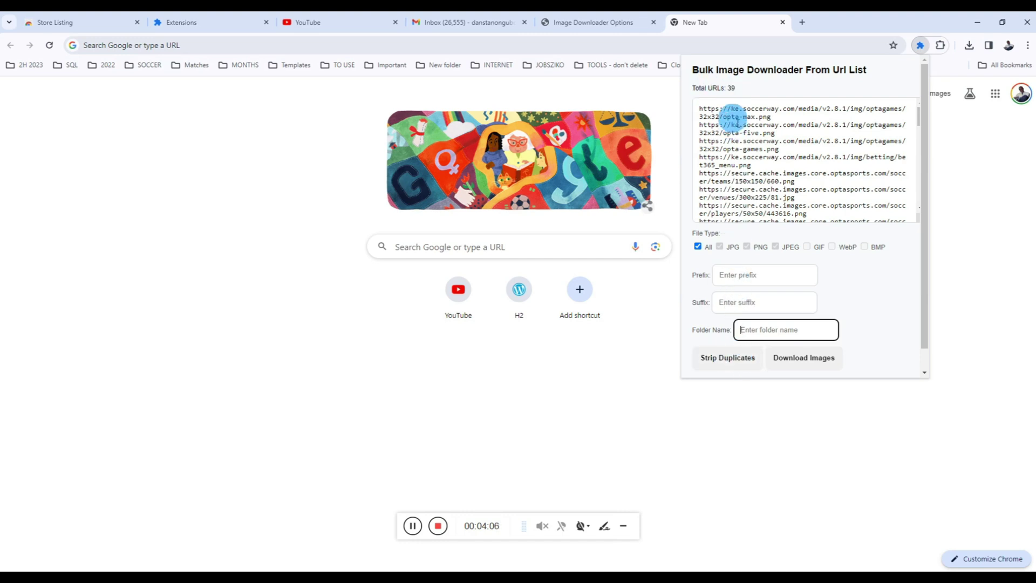
Paste a second copy of the URLs after the list, doubling the count to 78
left_click(731, 357)
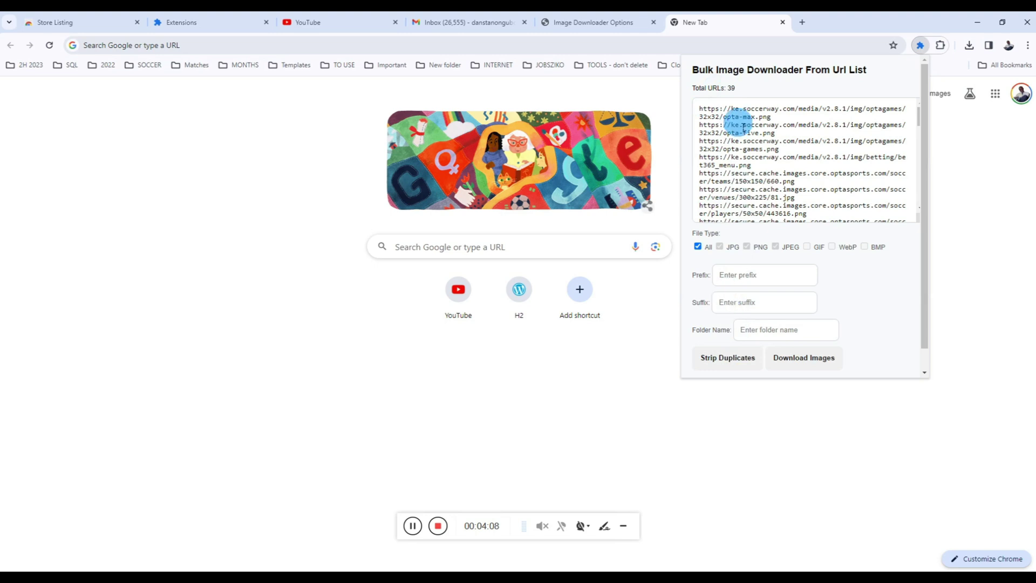
left_click(794, 181)
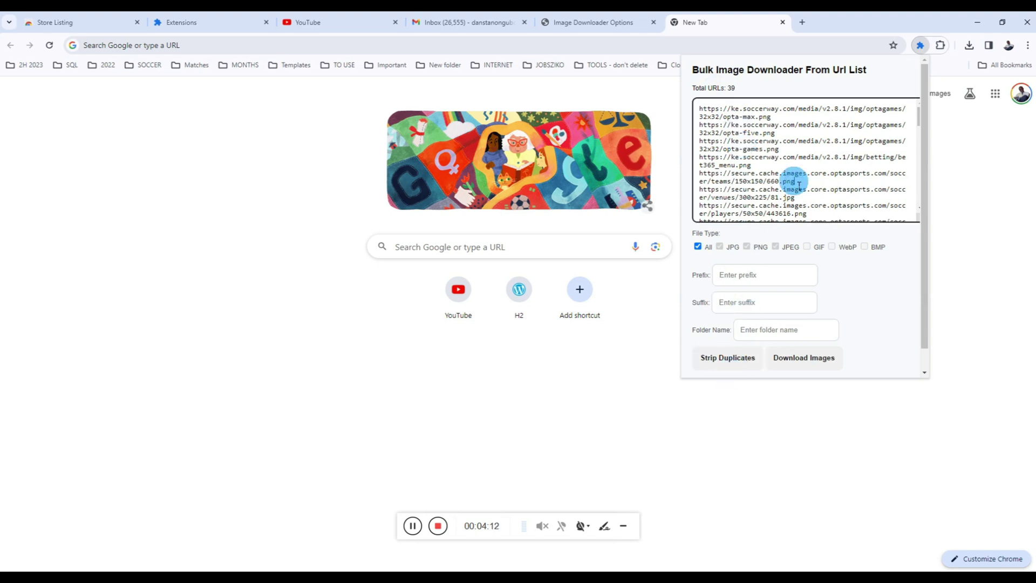
key("ctrl+a")
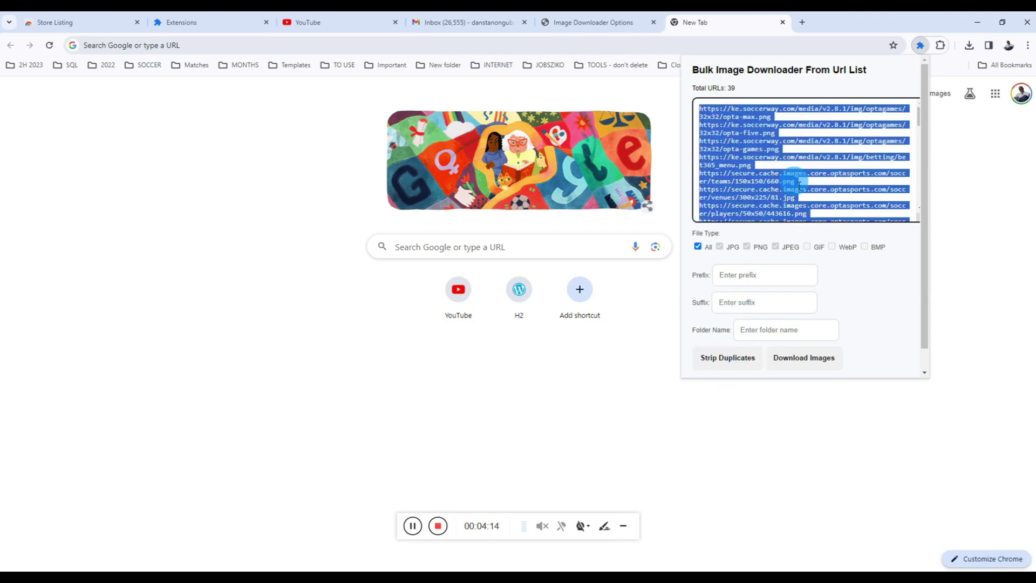
scroll(799, 183, "down", 10)
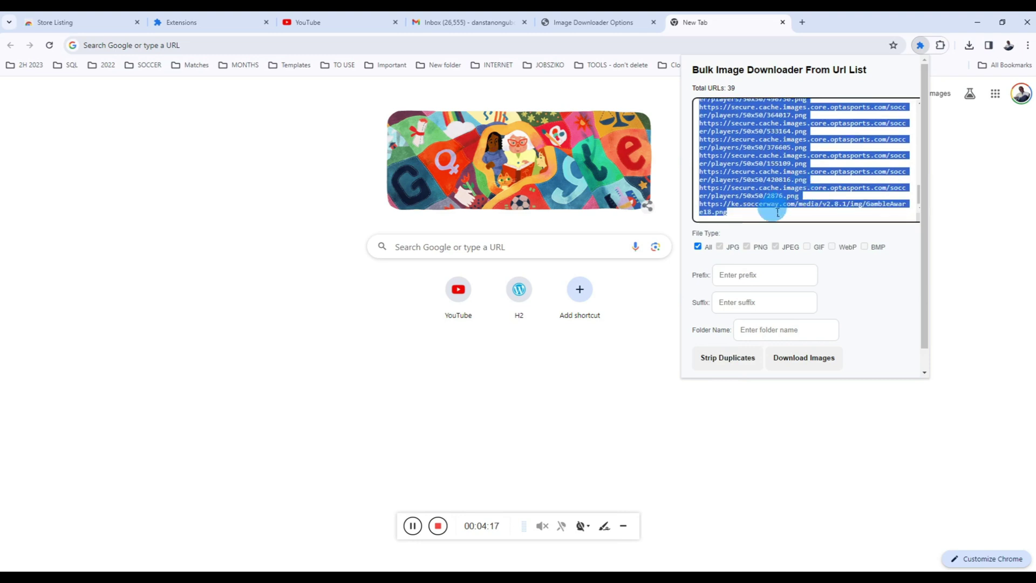
left_click(756, 217)
key("ctrl+v")
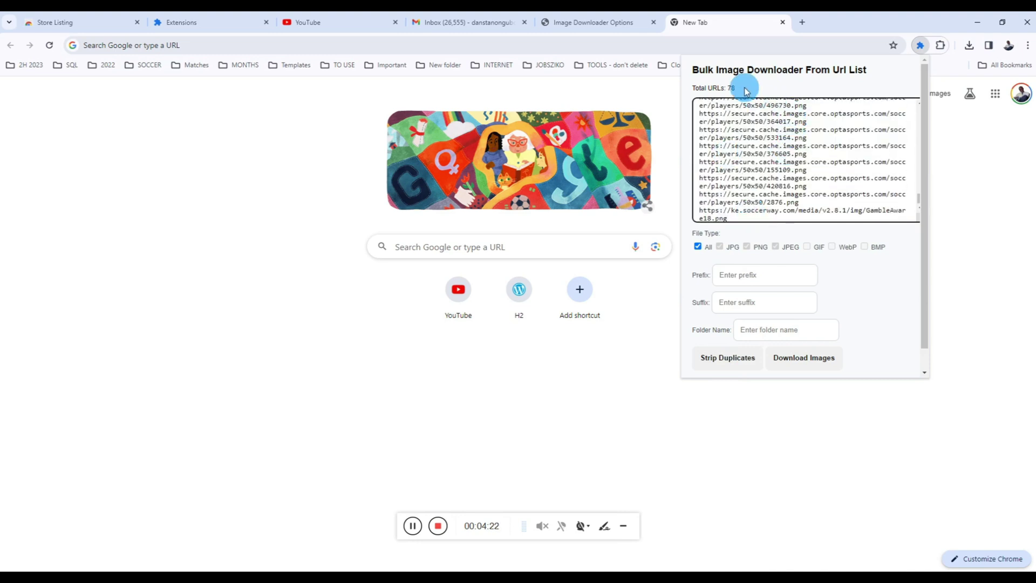
left_click_drag(742, 88, 713, 89)
left_click(713, 89)
Strip the duplicate URLs so the list is back to 39
left_click(726, 359)
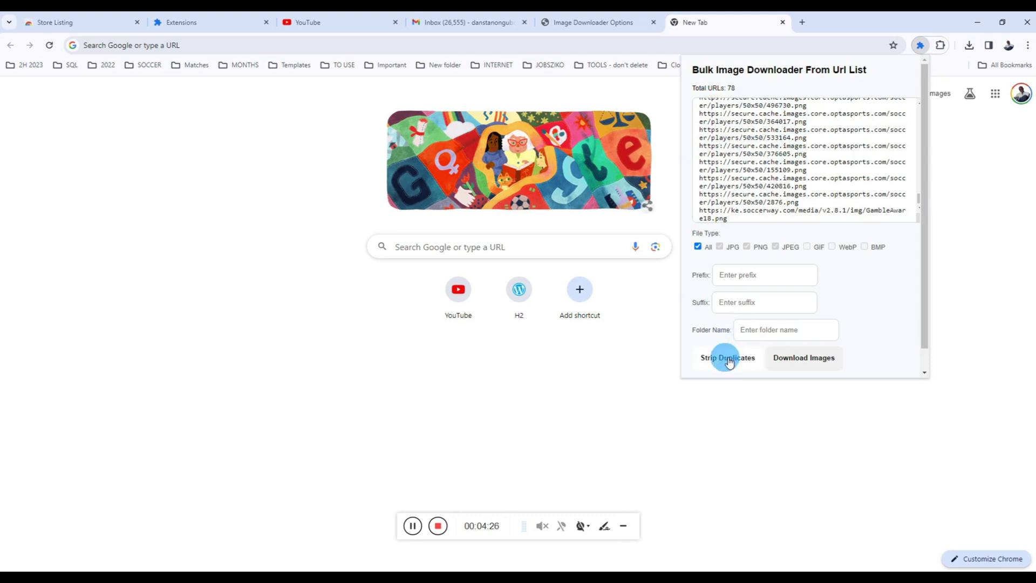
left_click_drag(736, 88, 699, 94)
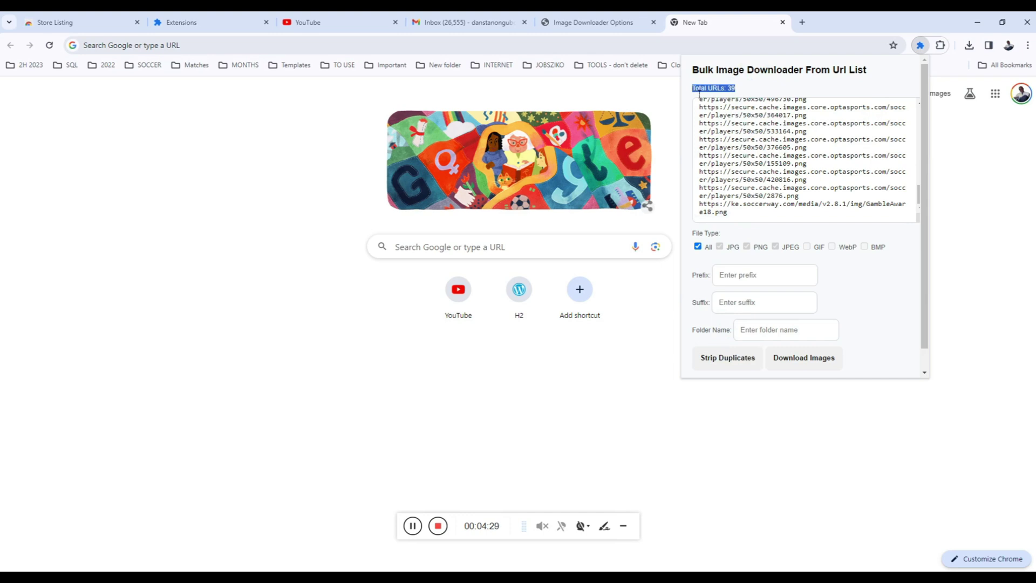
left_click(762, 337)
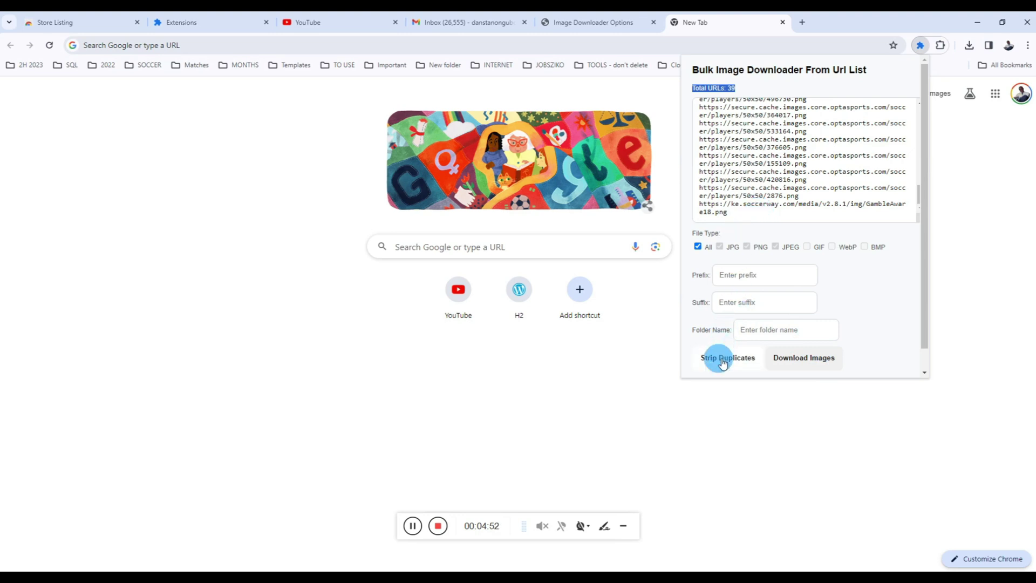
left_click(757, 276)
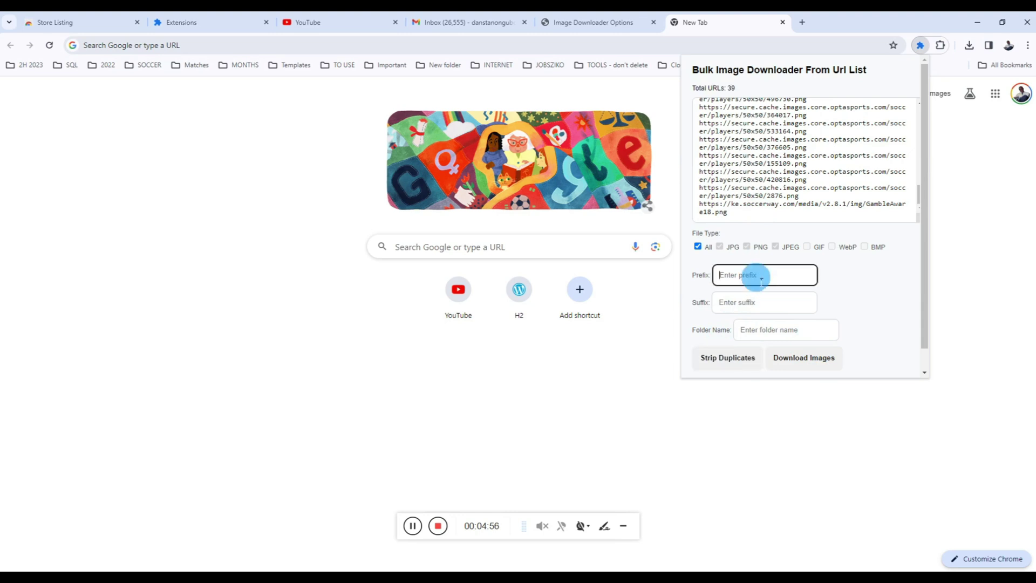
Set prefix yh, suffix jjj and folder name fol, then download the 39 images
type("yh")
key("Tab")
type("jj")
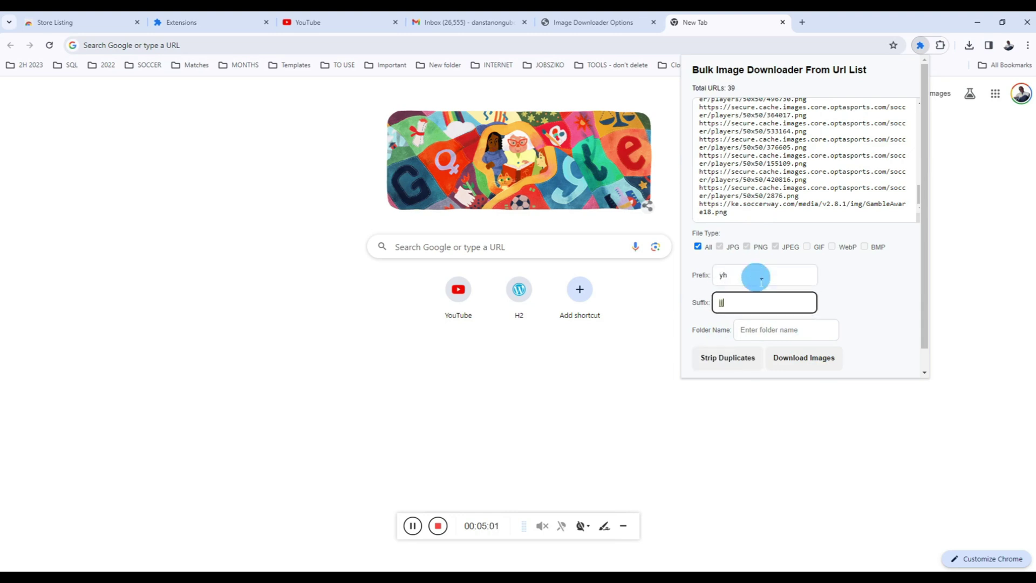
key("Tab")
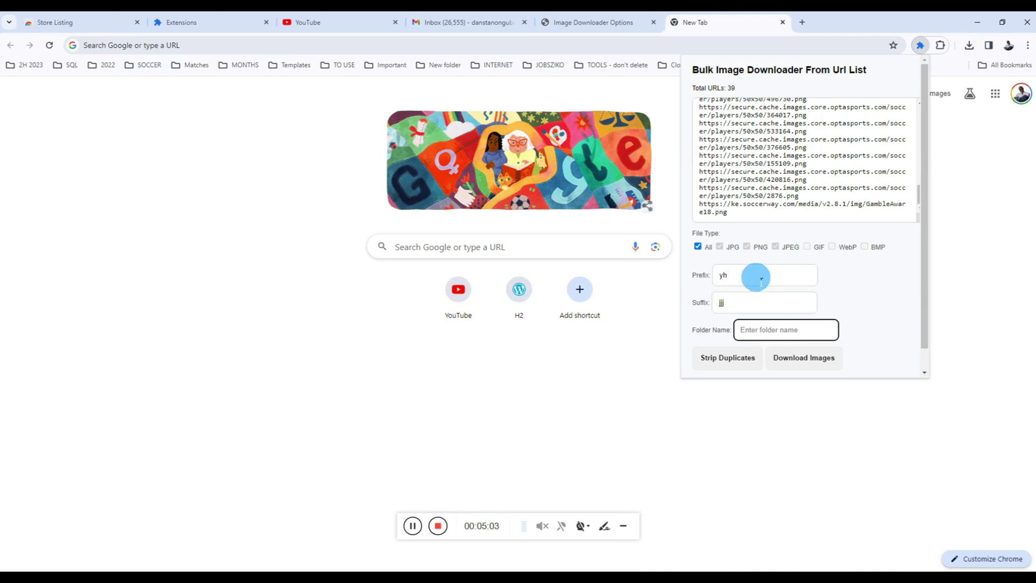
type("fol")
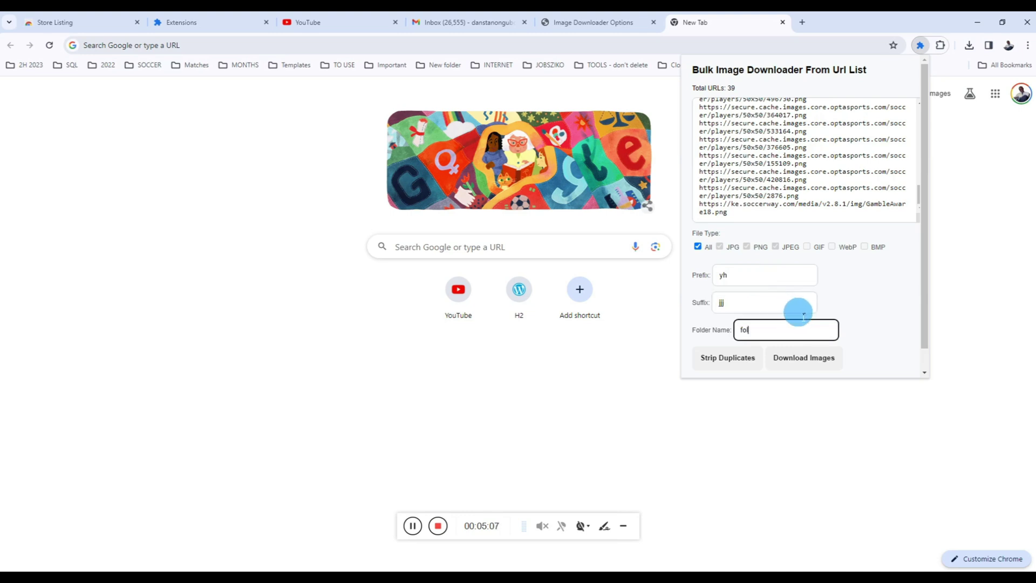
left_click(811, 361)
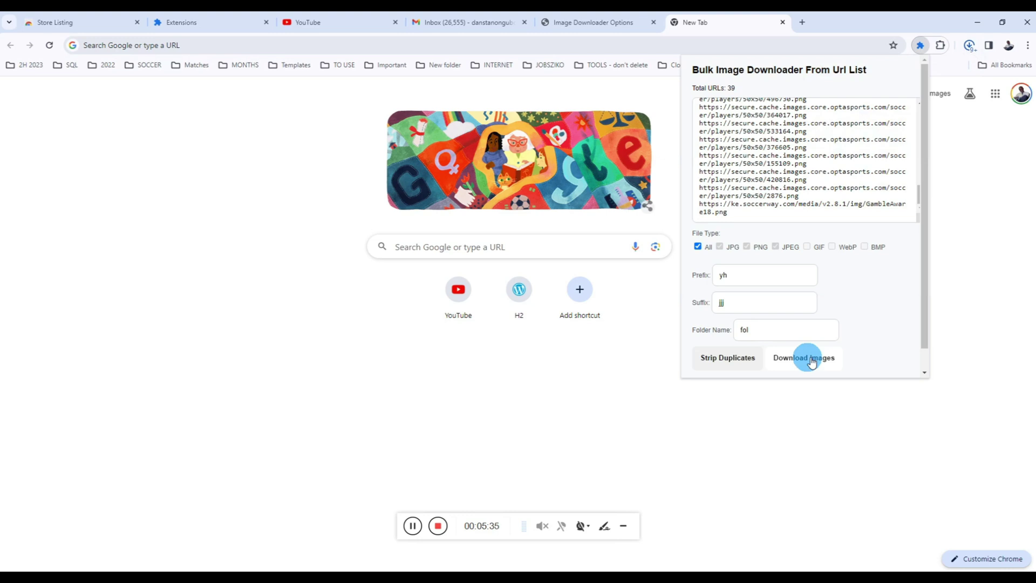
Open Chrome's downloads list and scroll through the finished yh…jjj.png images
left_click(969, 44)
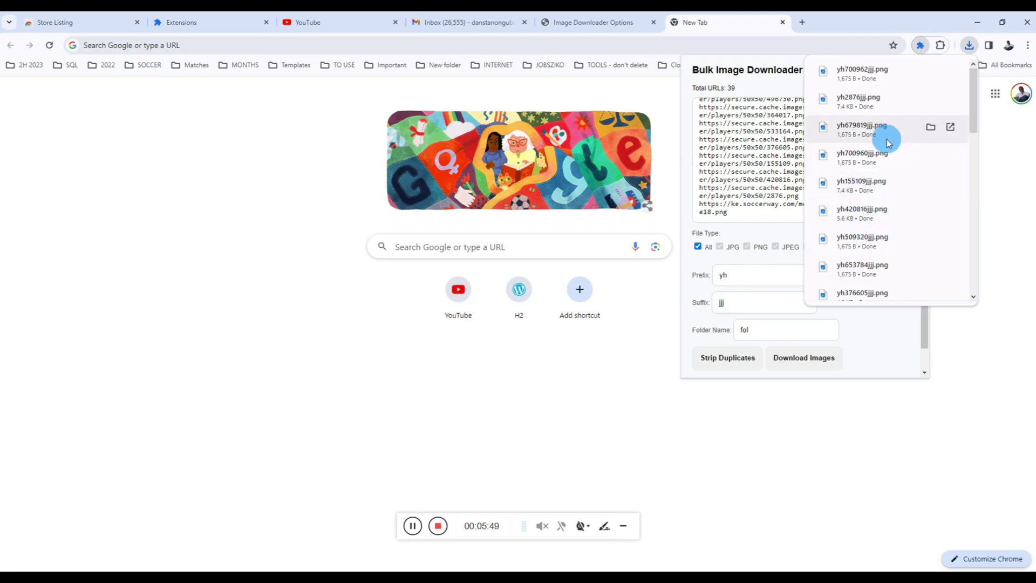
scroll(882, 167, "down", 3)
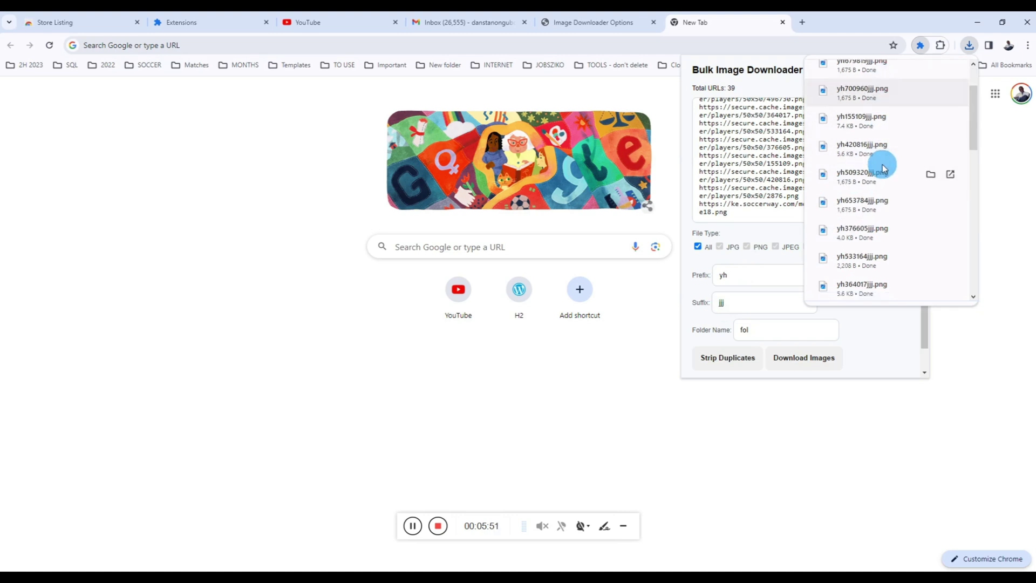
scroll(883, 168, "down", 6)
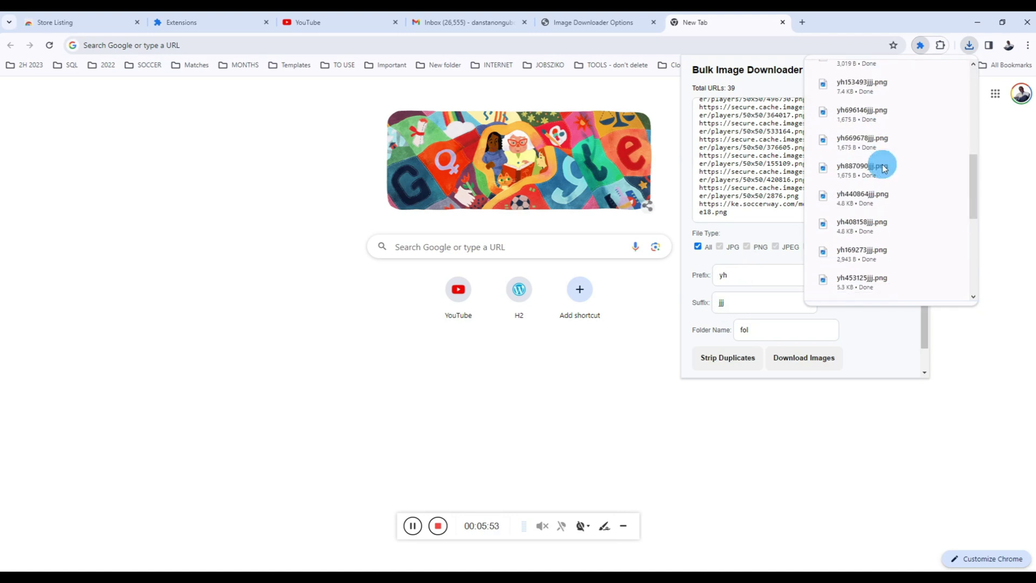
scroll(884, 169, "down", 1)
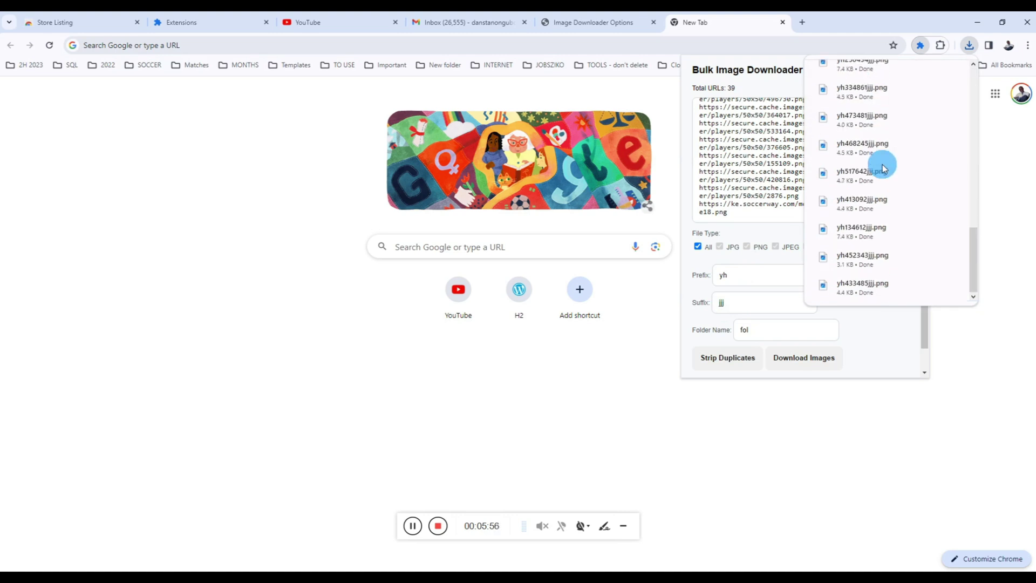
scroll(883, 168, "up", 10)
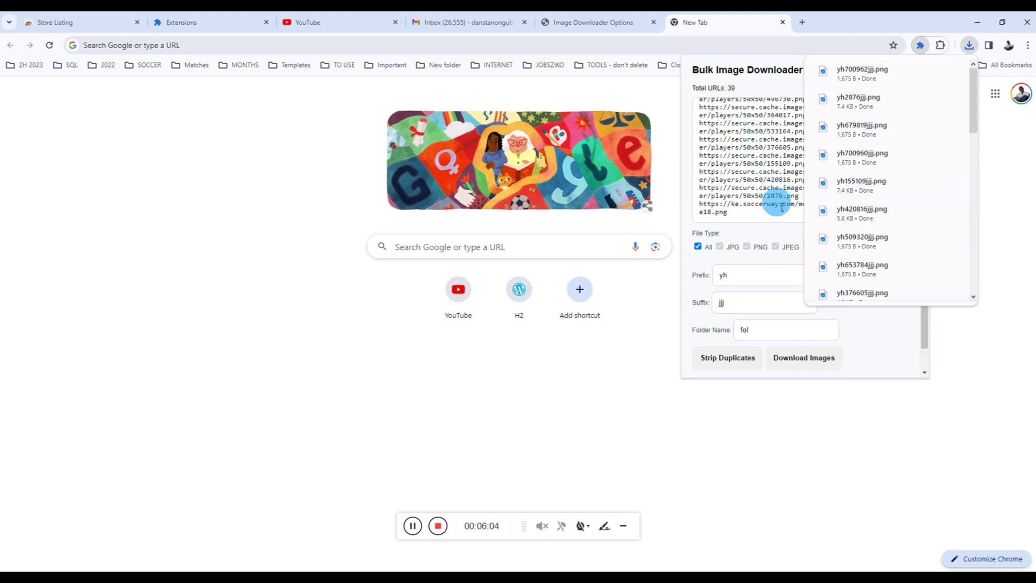
left_click_drag(782, 208, 792, 157)
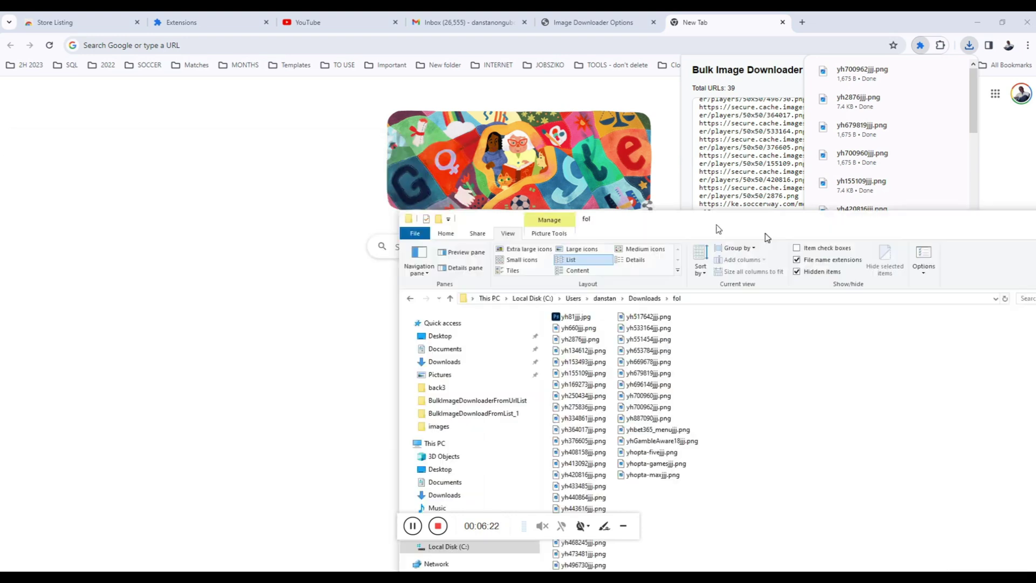
left_click_drag(475, 163, 427, 101)
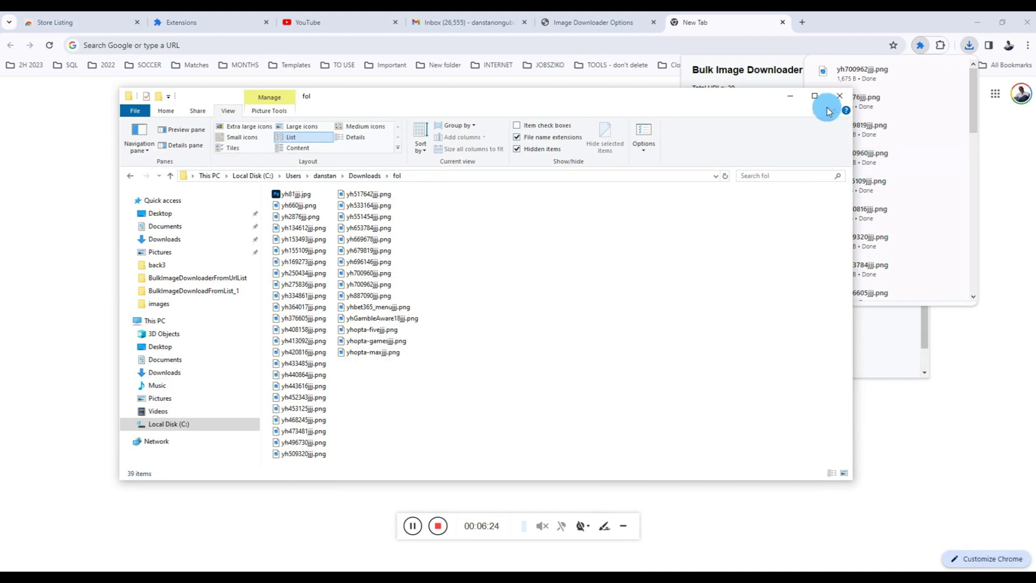
left_click(815, 96)
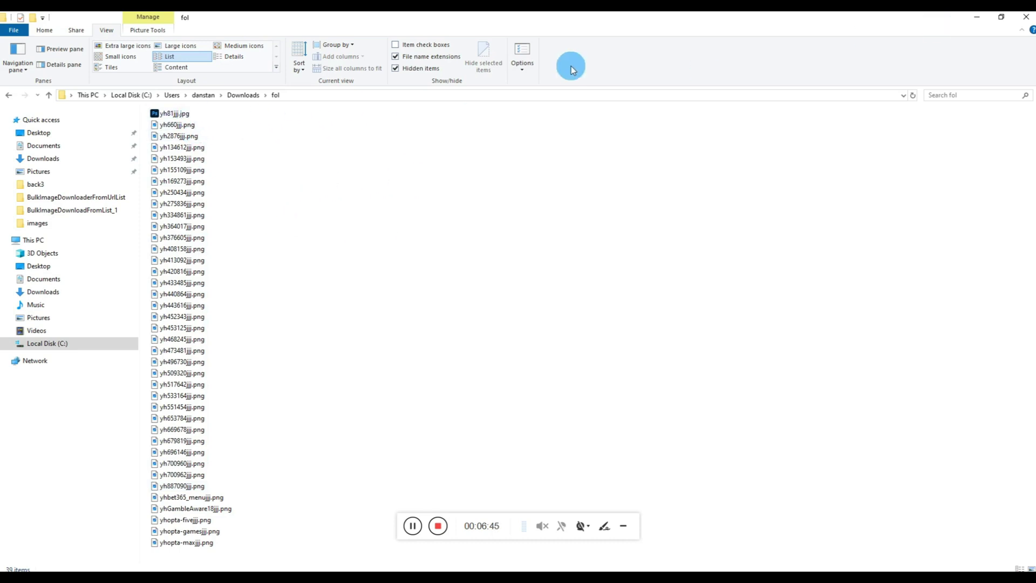
left_click(977, 16)
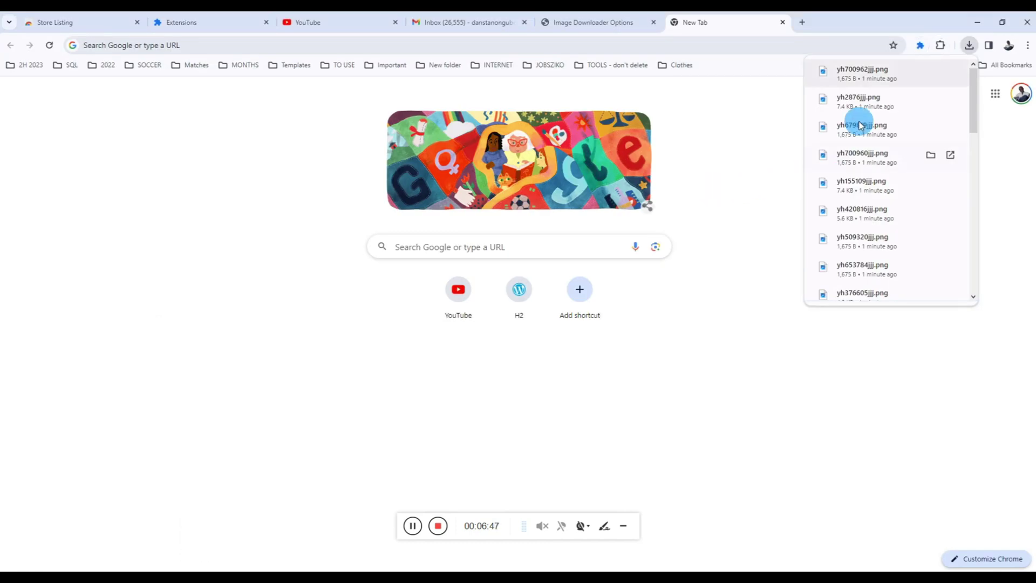
Open the downloader popup from the Extensions menu and paste in the 39 image URLs
left_click(942, 47)
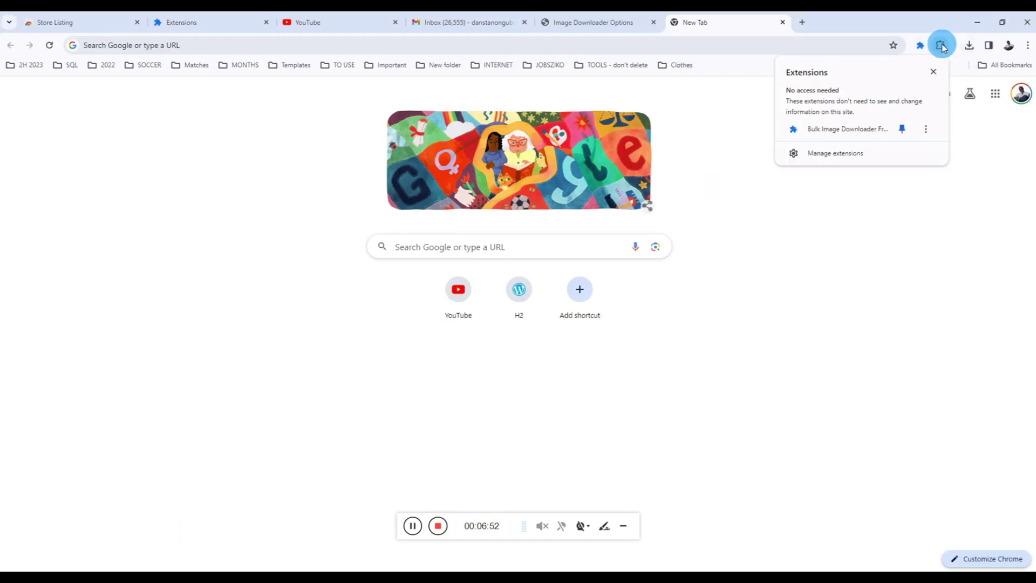
left_click(921, 45)
right_click(778, 121)
left_click(801, 226)
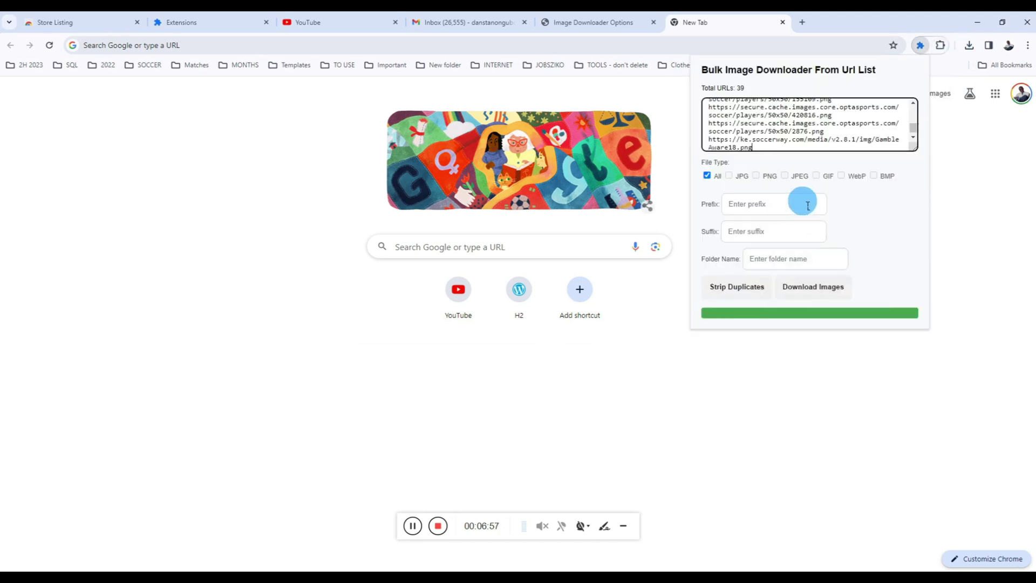
scroll(814, 127, "up", 10)
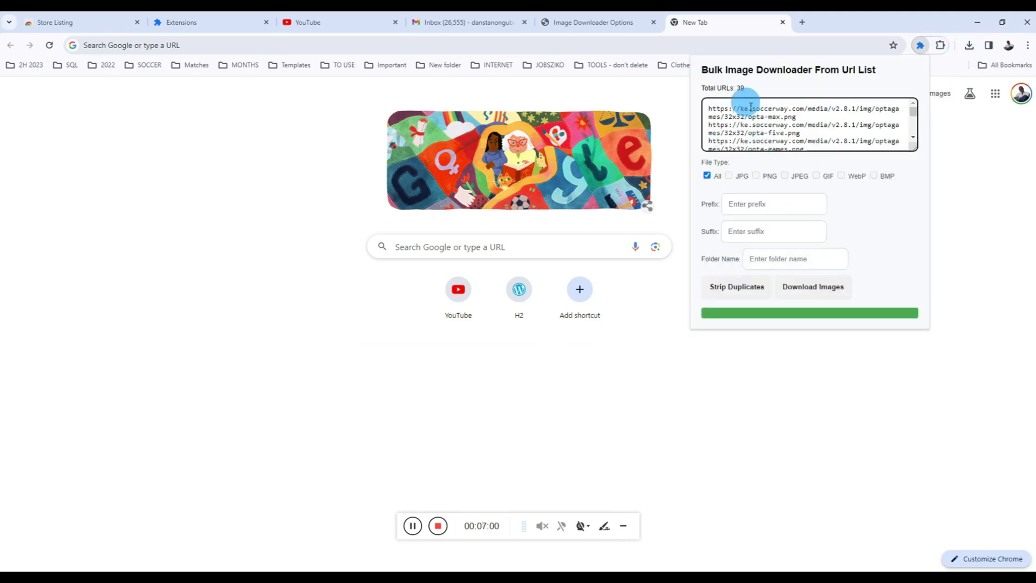
Restrict the file type to JPG, set folder name uhu, and download the images
left_click(708, 176)
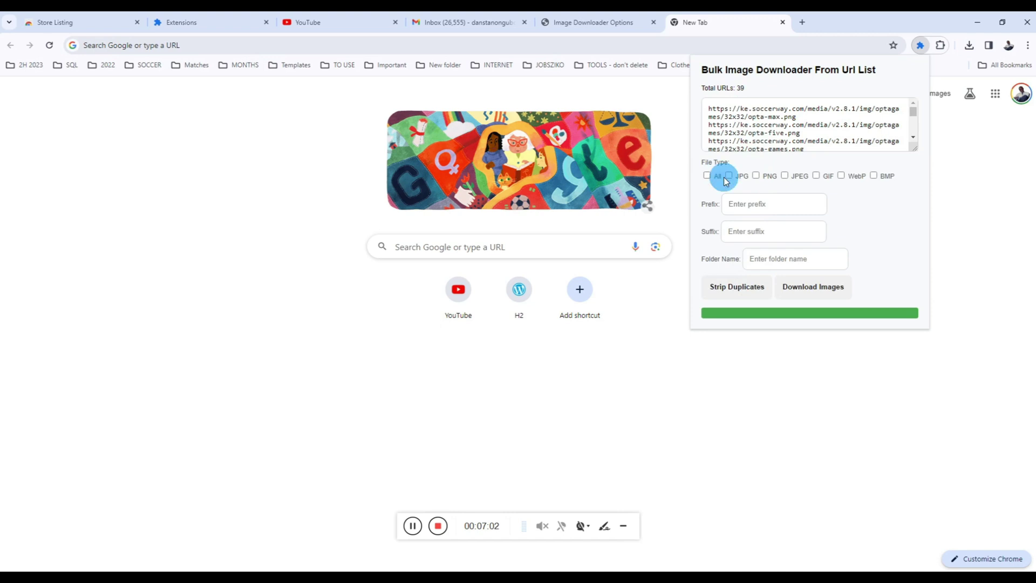
left_click(729, 176)
left_click(743, 204)
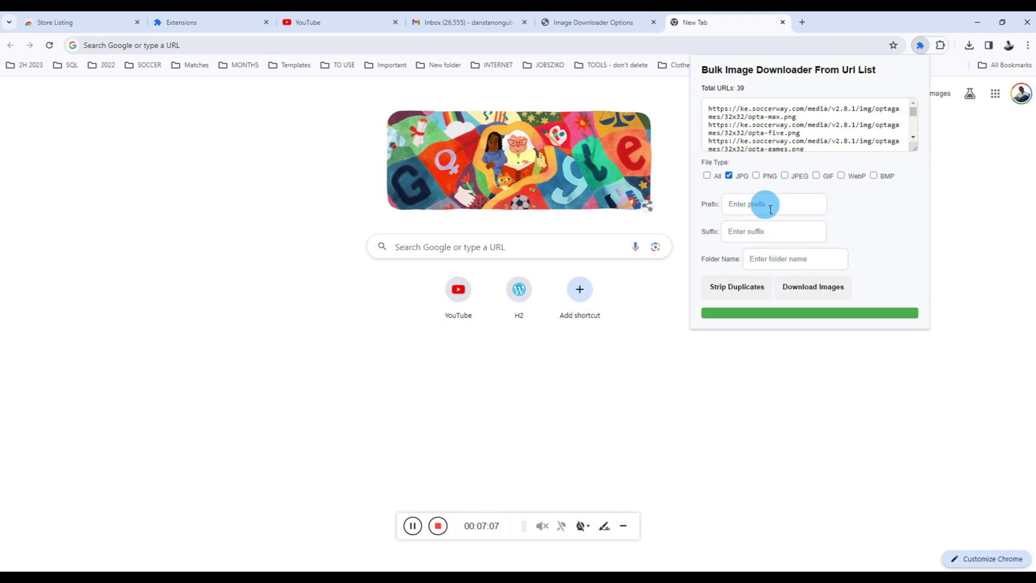
left_click(765, 212)
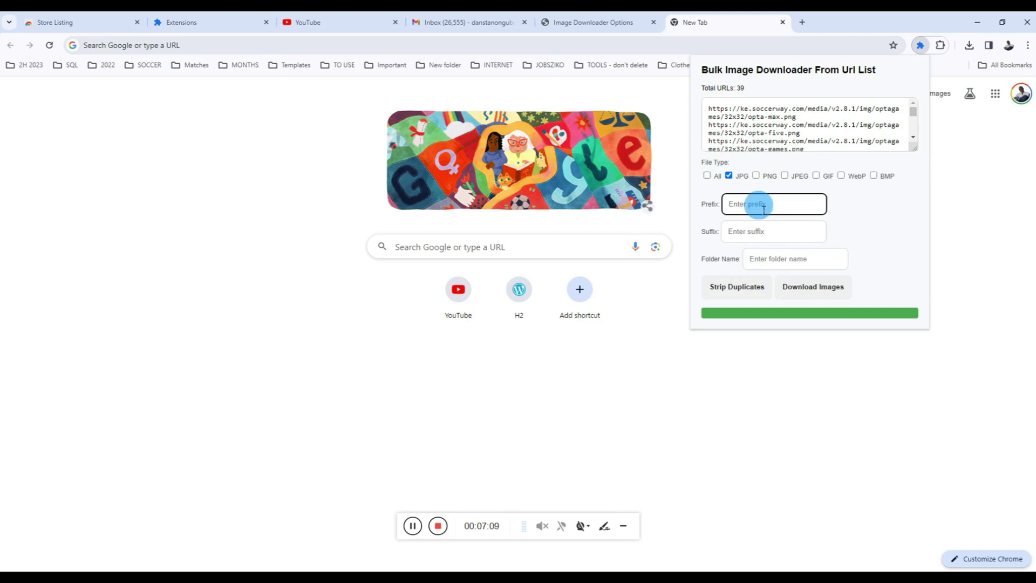
left_click(755, 232)
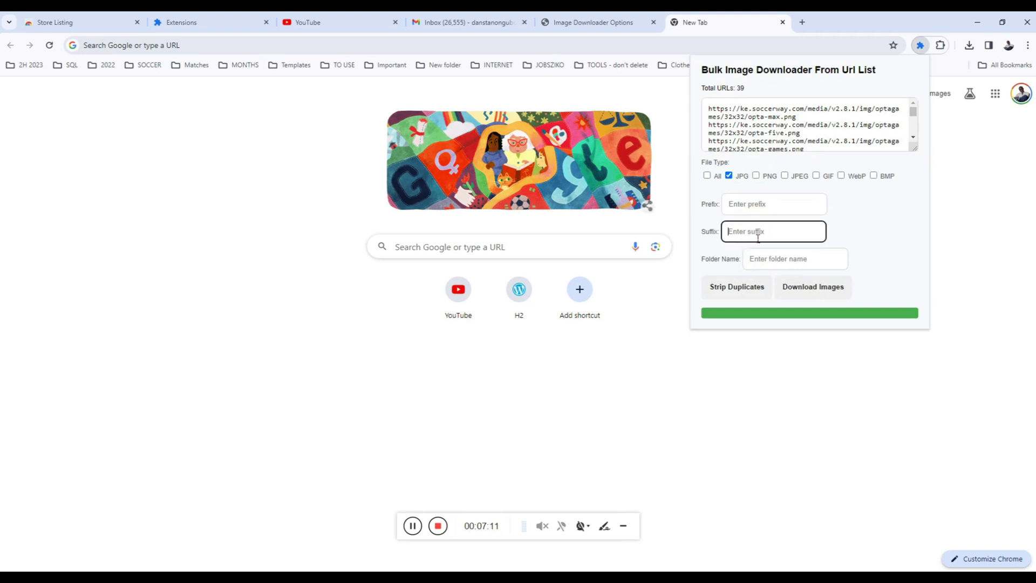
left_click(778, 261)
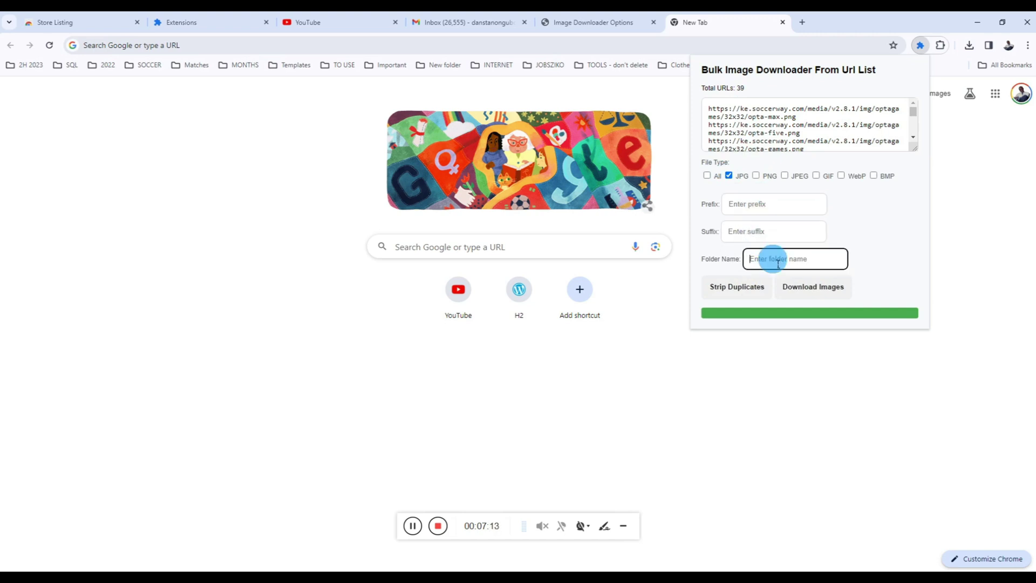
type("uhu")
left_click(824, 287)
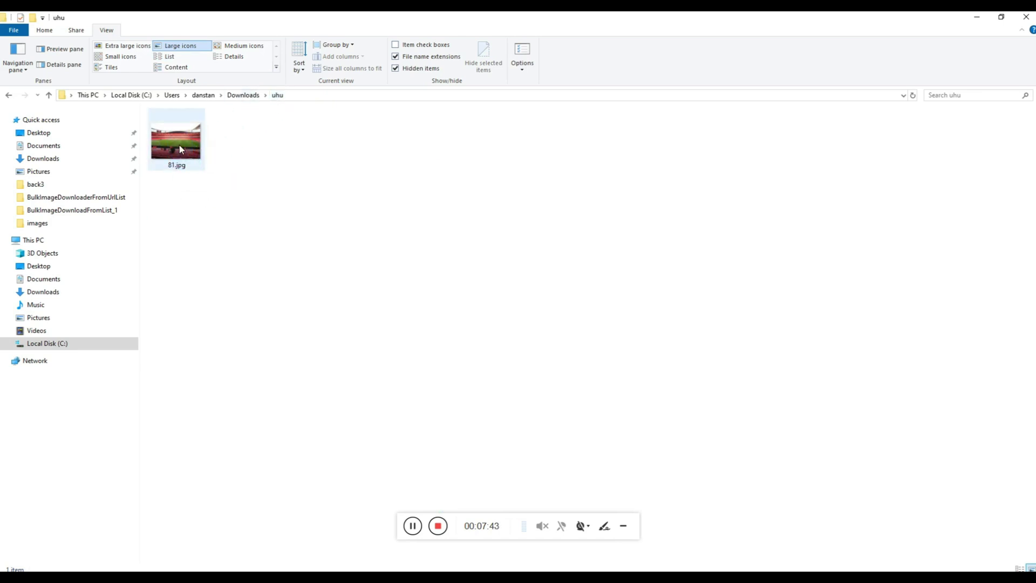
Select 81.jpg in the uhu folder, minimize Explorer, and close Chrome's downloads panel
left_click(180, 146)
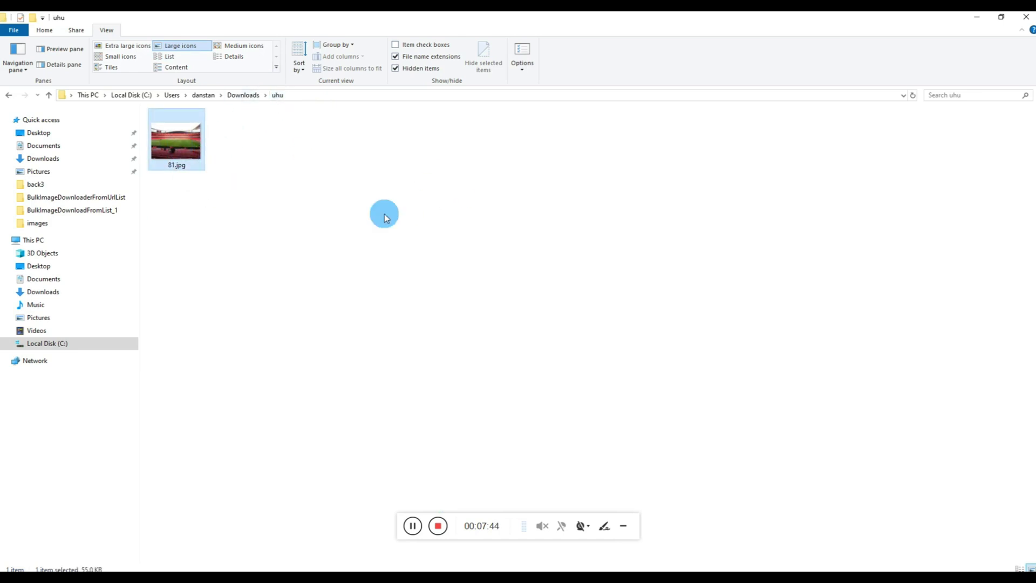
left_click(974, 21)
left_click(765, 143)
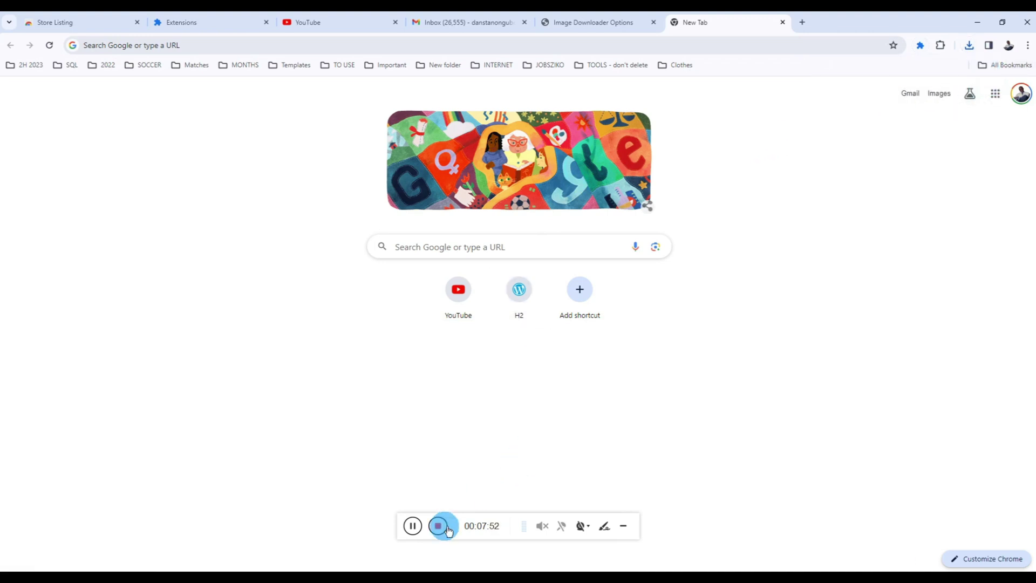
Copy all 39 image URLs from Sublime Text, then minimize the editor
mouse_move(443, 566)
left_click(373, 534)
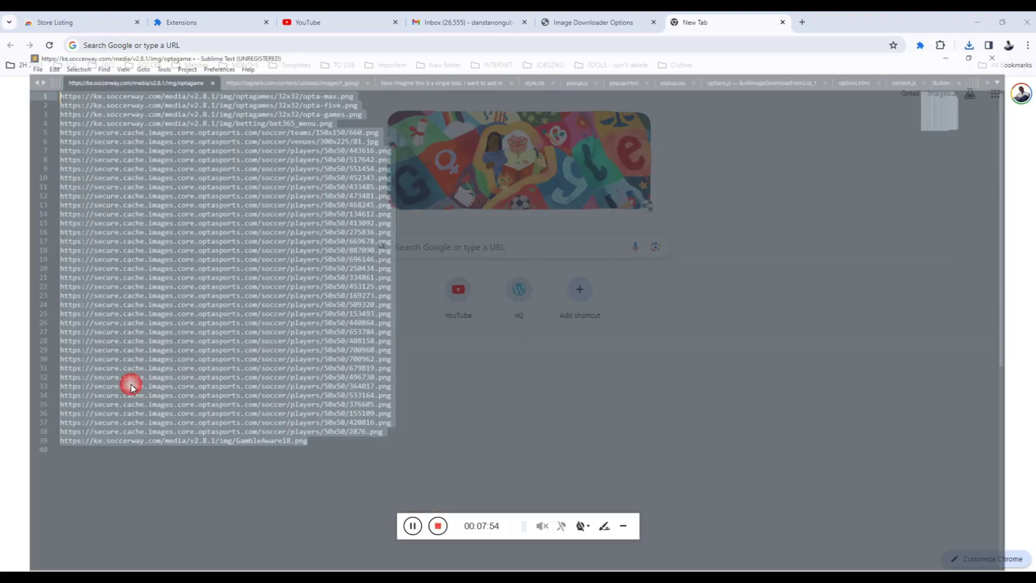
right_click(108, 264)
left_click(227, 279)
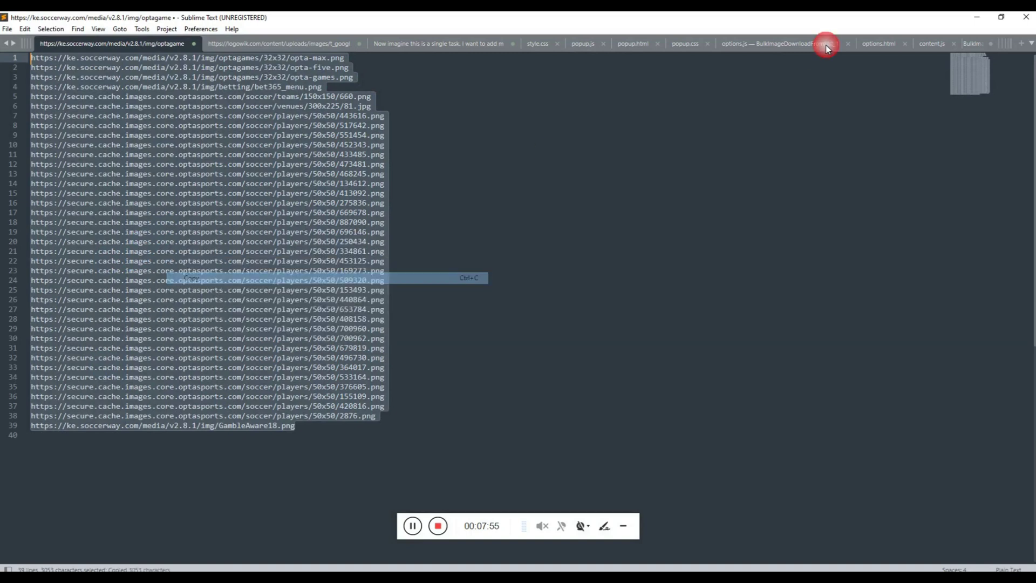
left_click(970, 19)
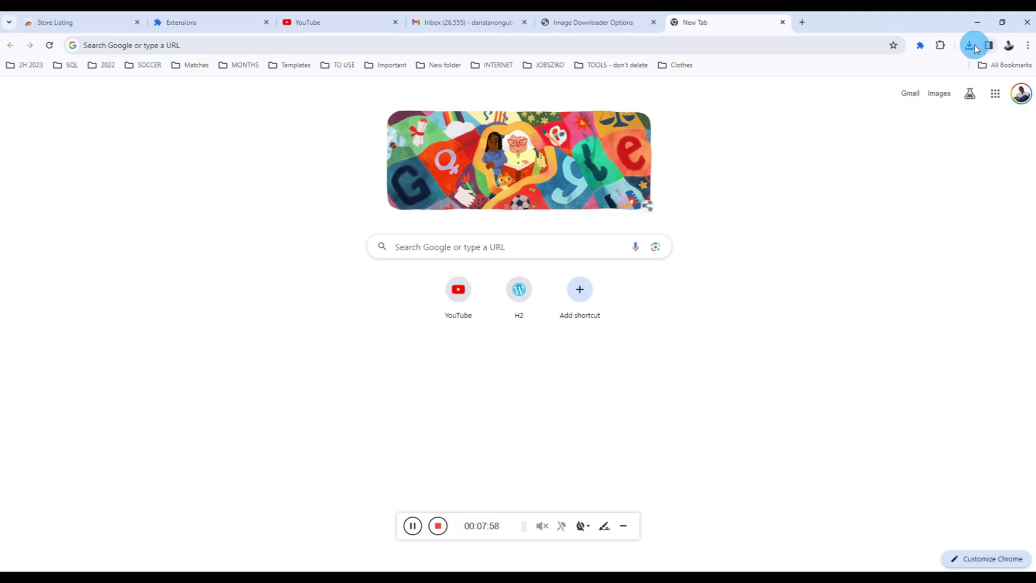
Go to the Bulk Image Downloader's Options page via the Extensions menu
left_click(922, 47)
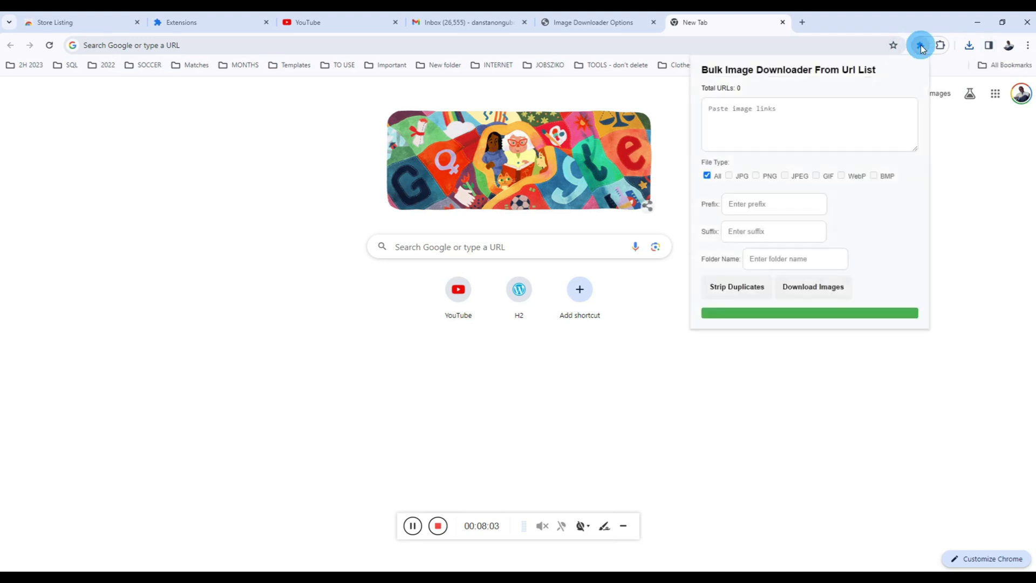
left_click(949, 47)
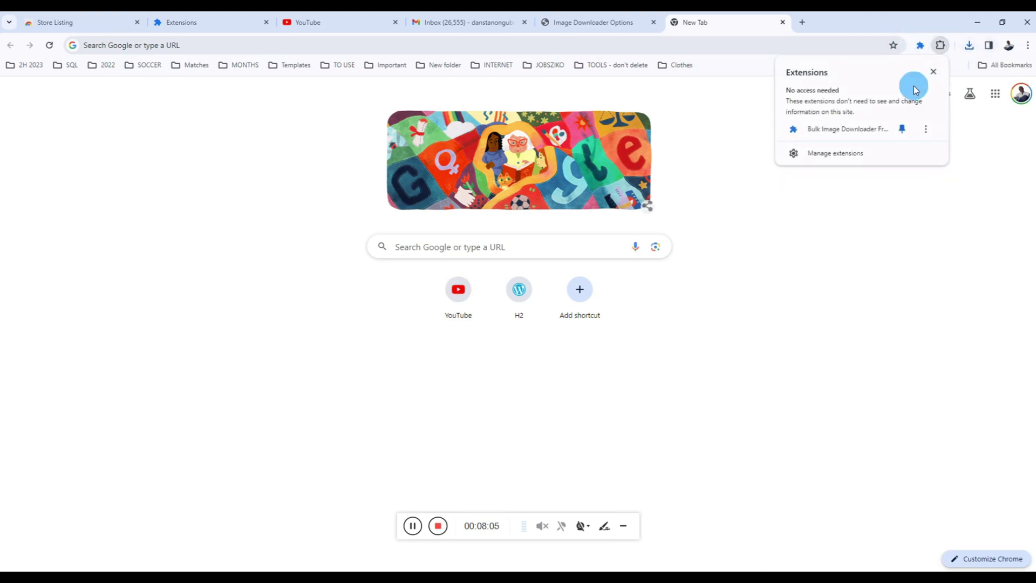
left_click(927, 129)
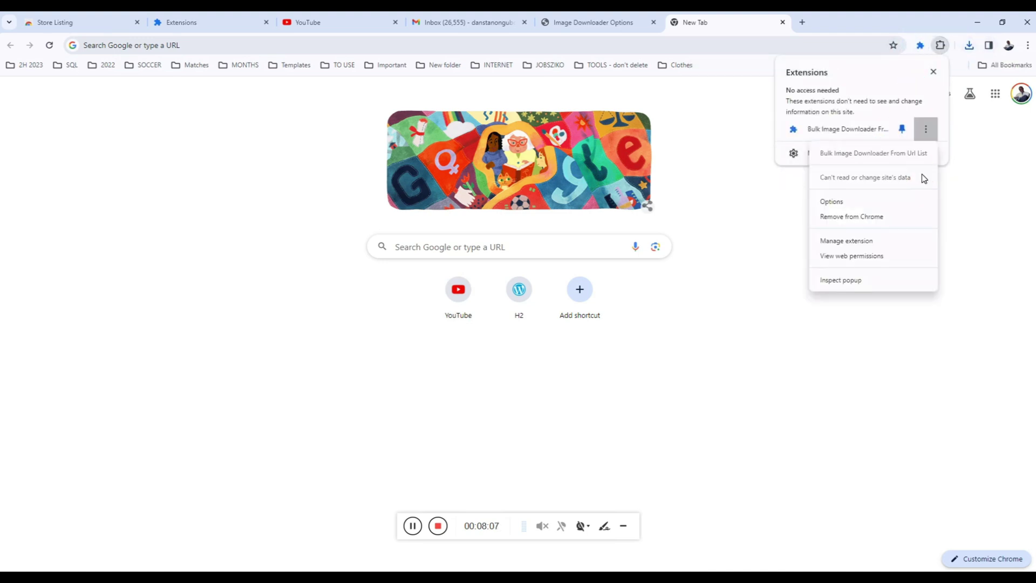
left_click(844, 196)
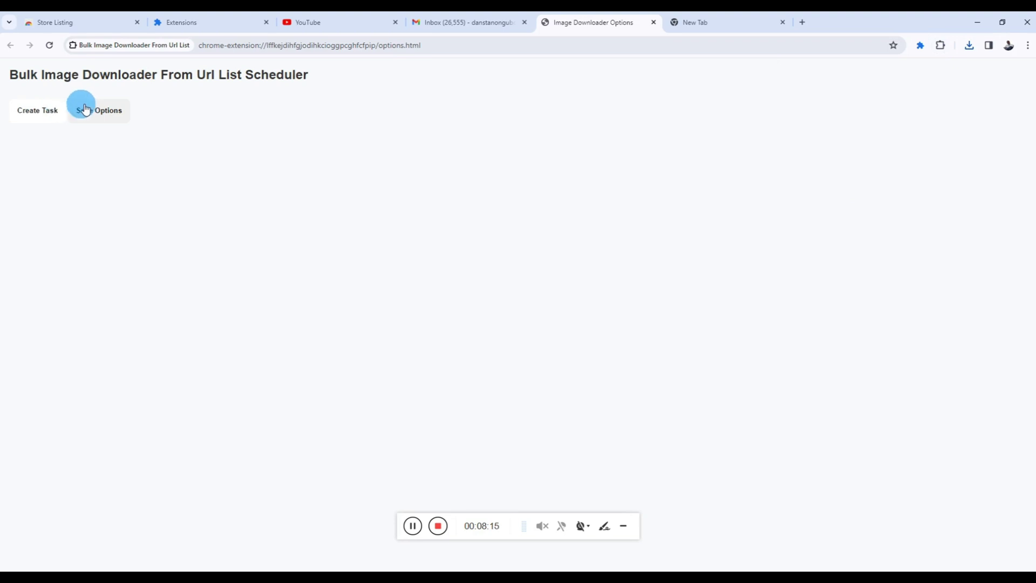
Create a new task, paste the image URL list into it, and enlarge the Image URLs box
left_click(47, 116)
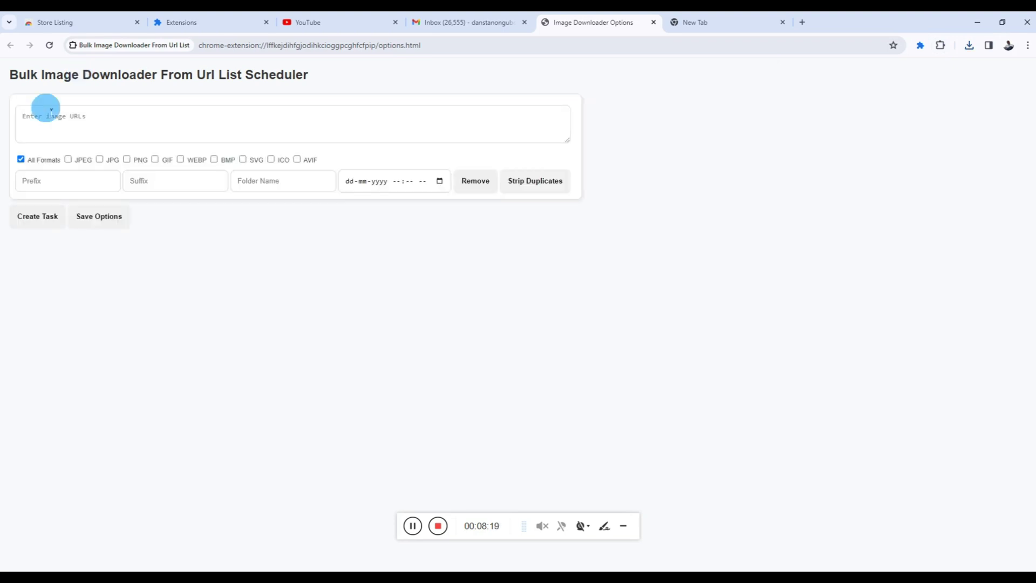
right_click(77, 124)
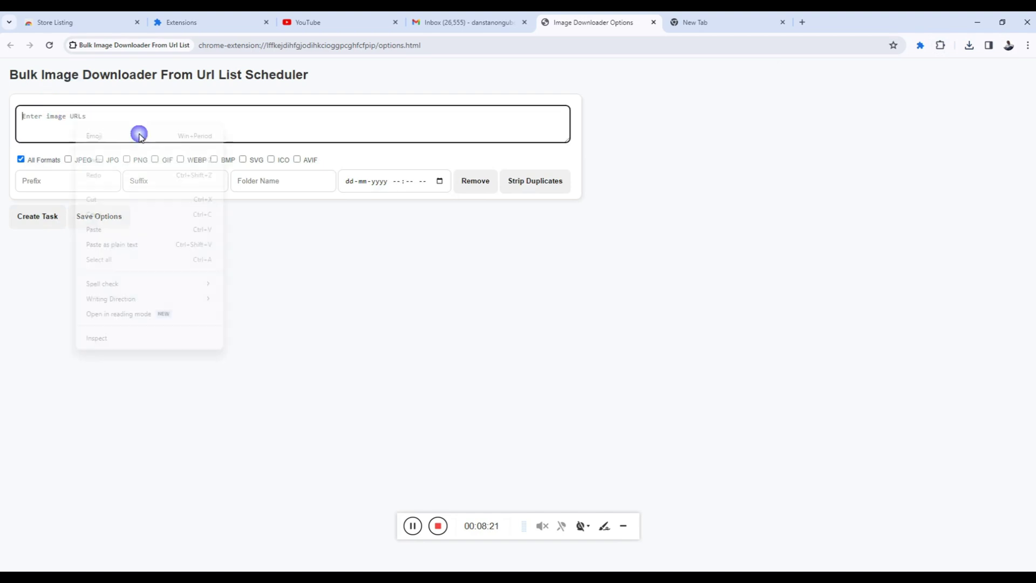
left_click(132, 228)
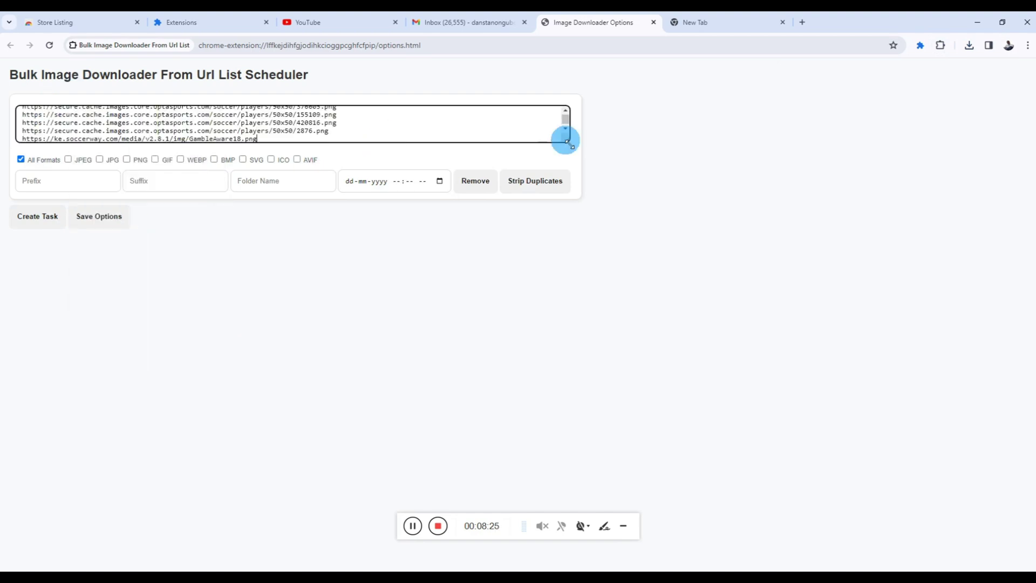
left_click_drag(567, 140, 588, 160)
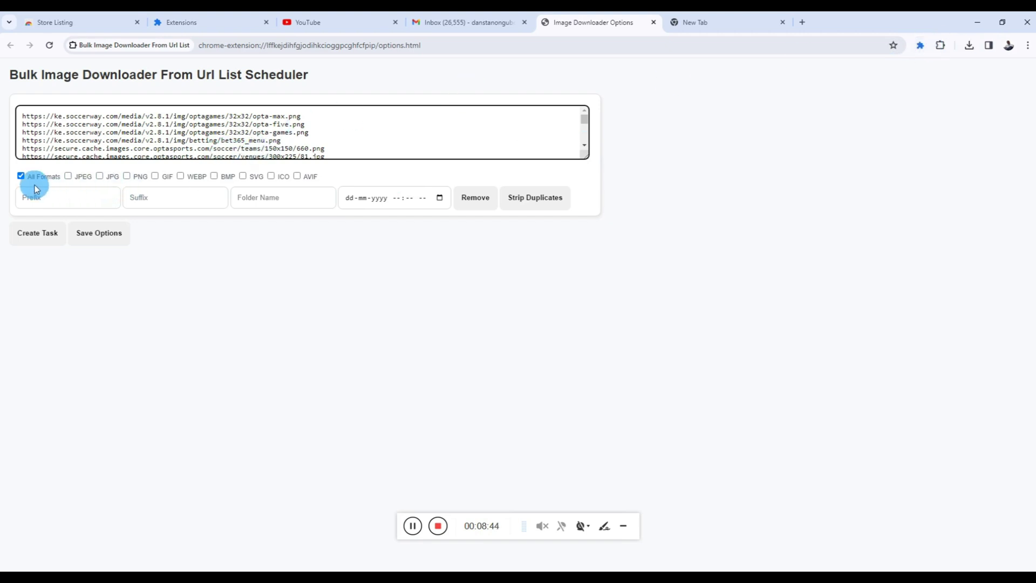
Toggle the JPEG and JPG format filters so the task returns to All Formats
left_click(23, 176)
left_click(99, 176)
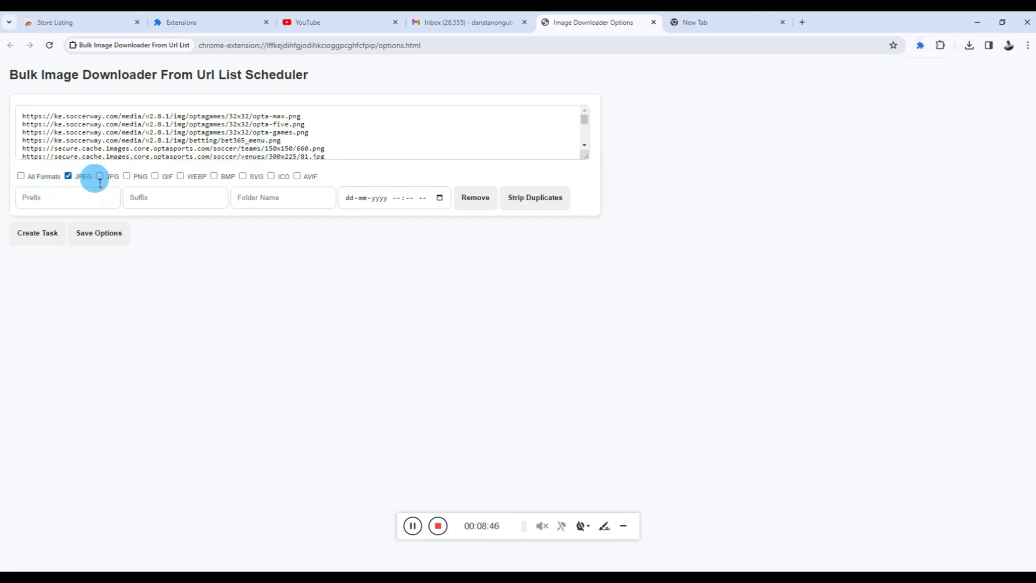
left_click(69, 176)
left_click(22, 176)
left_click(65, 177)
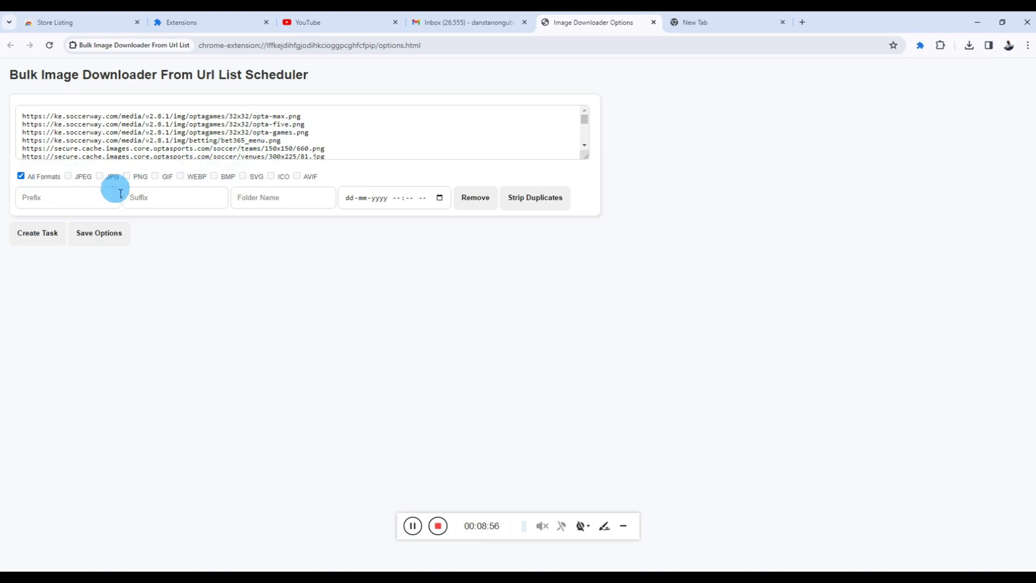
Enter prefix yy, suffix _jnh and folder name hjghj for the task
left_click(82, 197)
type("yy")
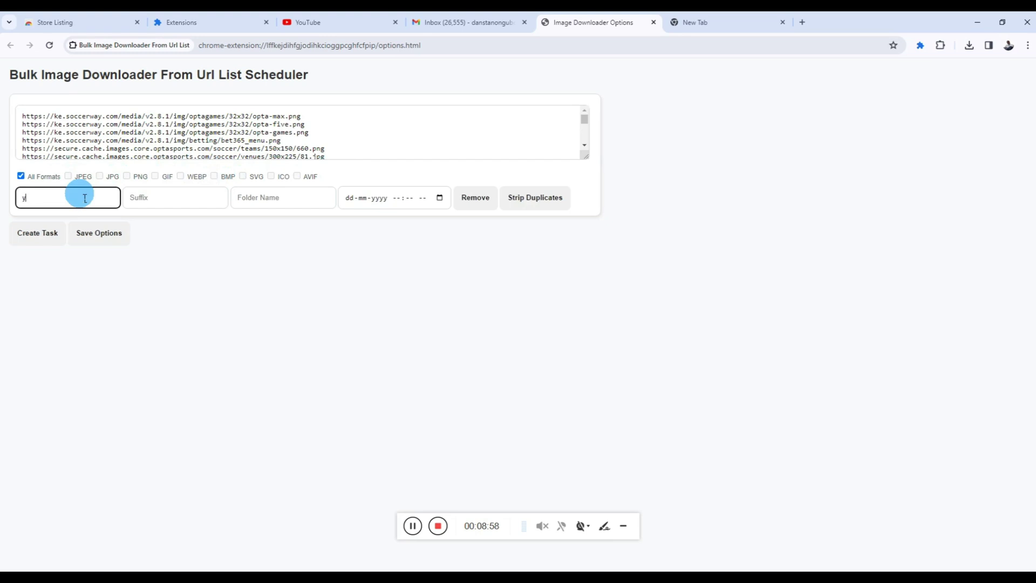
left_click(160, 203)
type("_jnh")
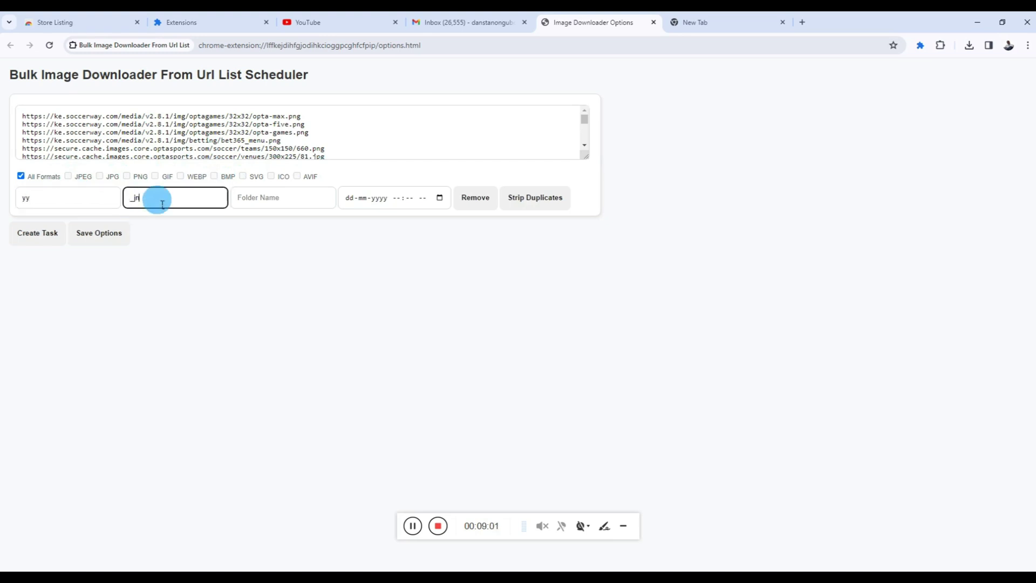
left_click(270, 202)
type("hjghj")
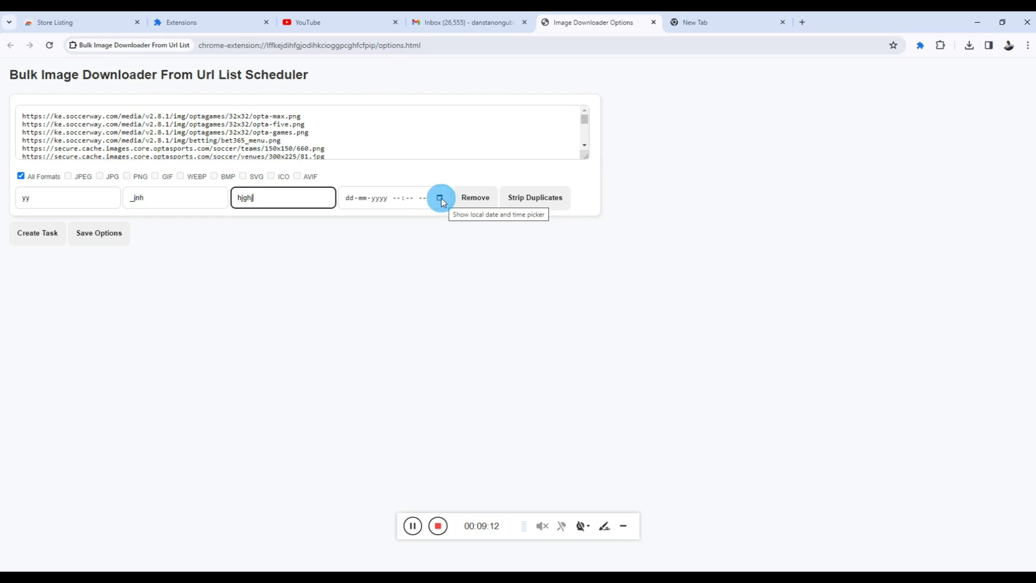
left_click(440, 198)
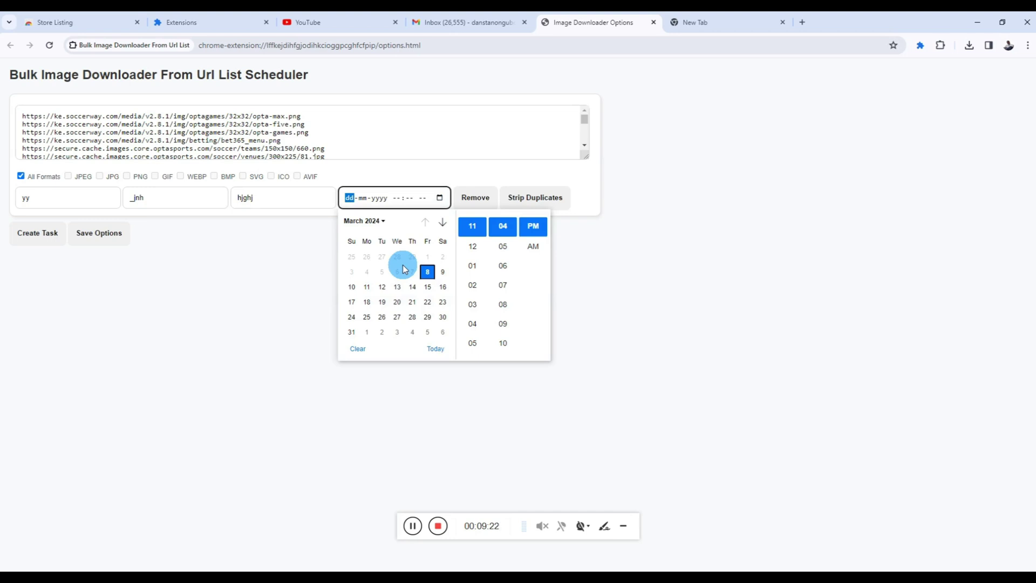
Set the task's schedule to 08-03-2024 at 11:06 PM
left_click(504, 266)
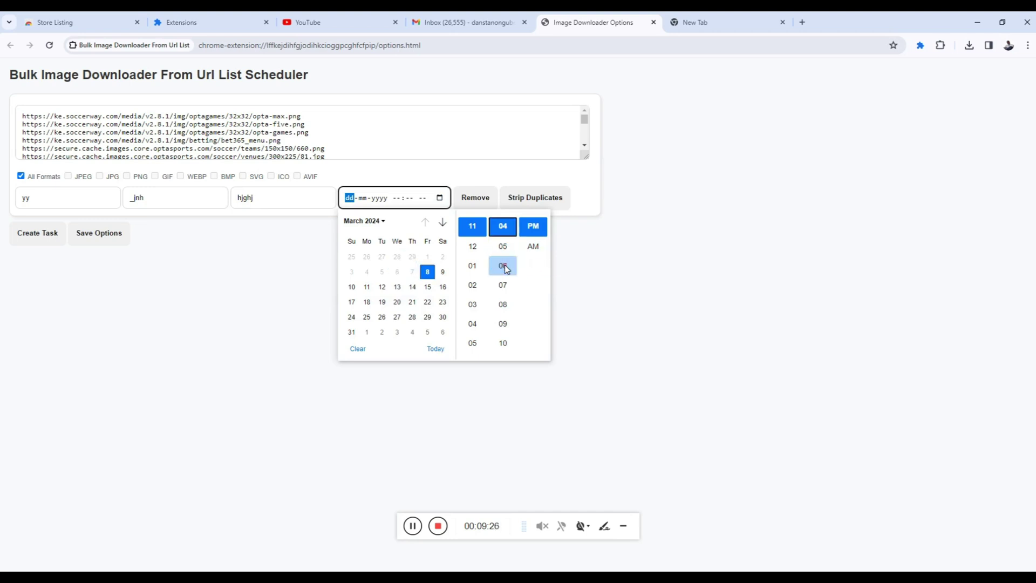
left_click(541, 164)
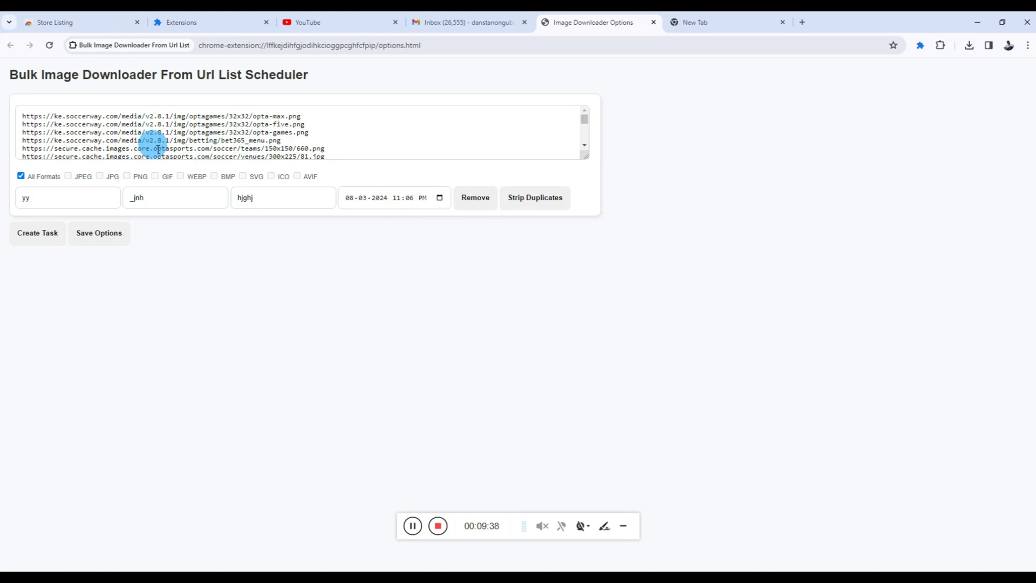
Save the task settings, reload the options page, and add three empty task blocks
left_click(95, 234)
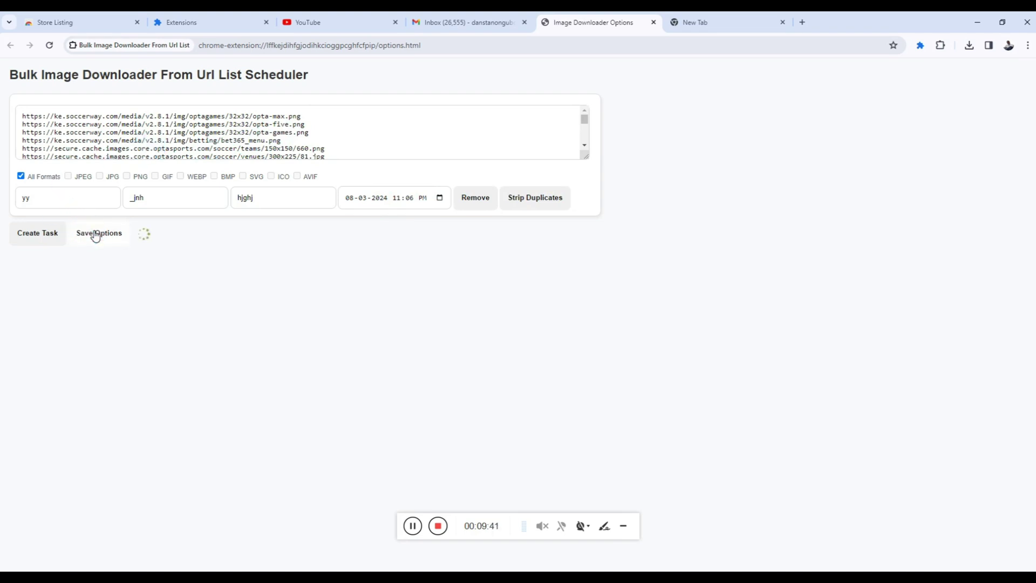
left_click(49, 49)
left_click(59, 236)
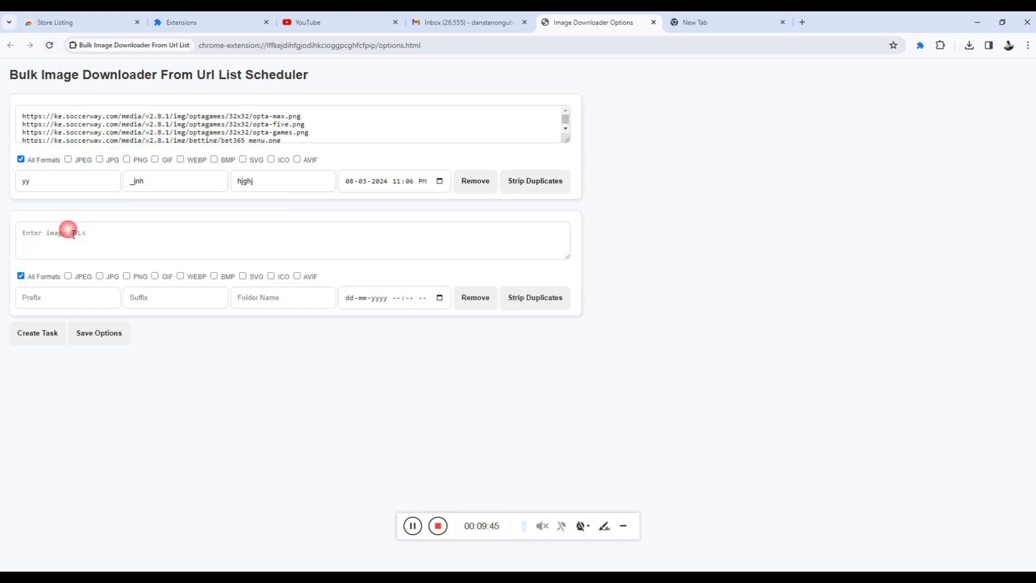
double_click(54, 332)
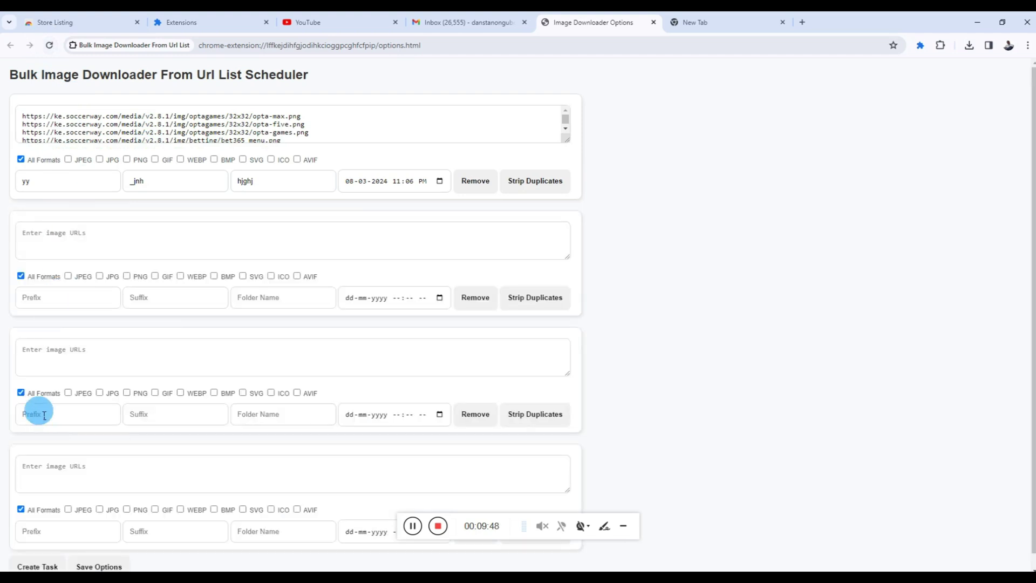
Set the third task to JPG and GIF, then remove the three extra tasks
left_click(21, 393)
left_click(99, 393)
left_click(162, 393)
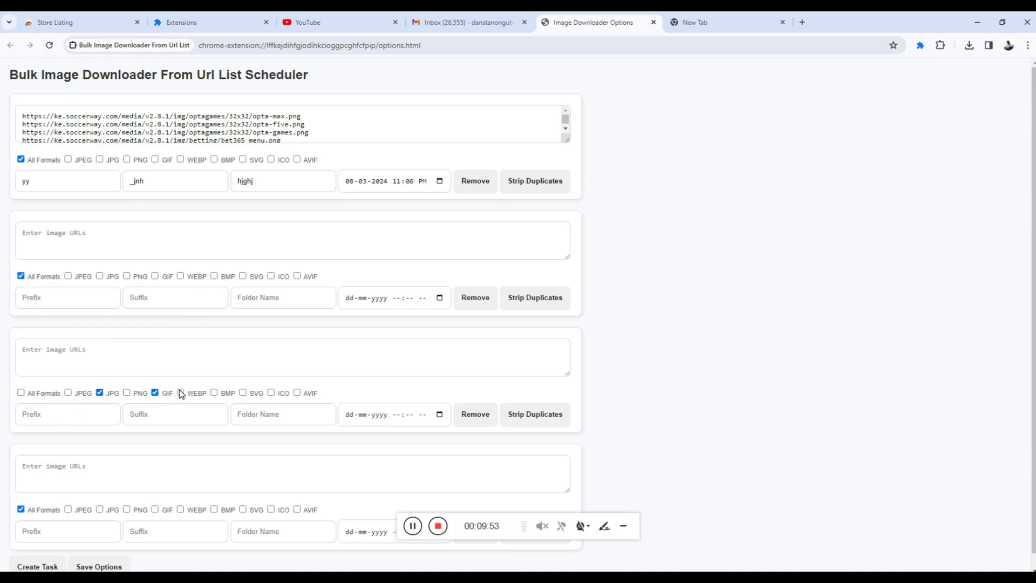
left_click(475, 414)
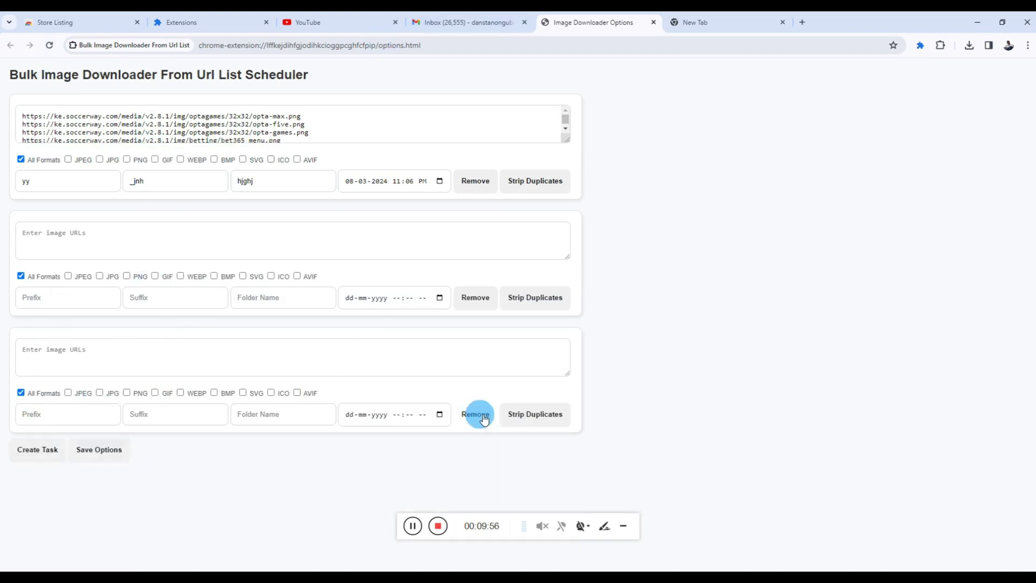
left_click(484, 419)
left_click(476, 299)
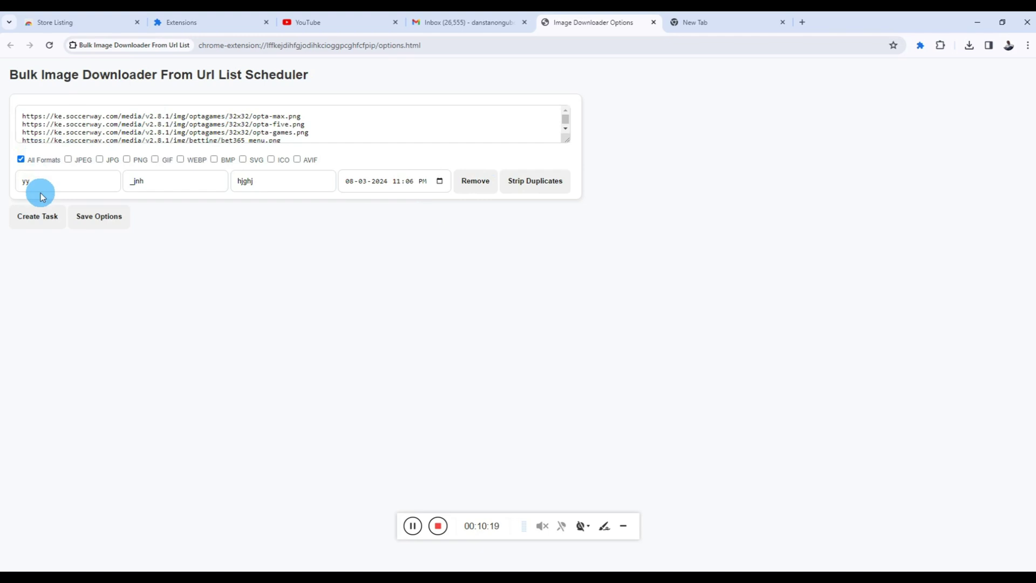
Check the saved suffix _jnh and folder hjghj, then let the scheduled download start
left_click(168, 184)
left_click(273, 182)
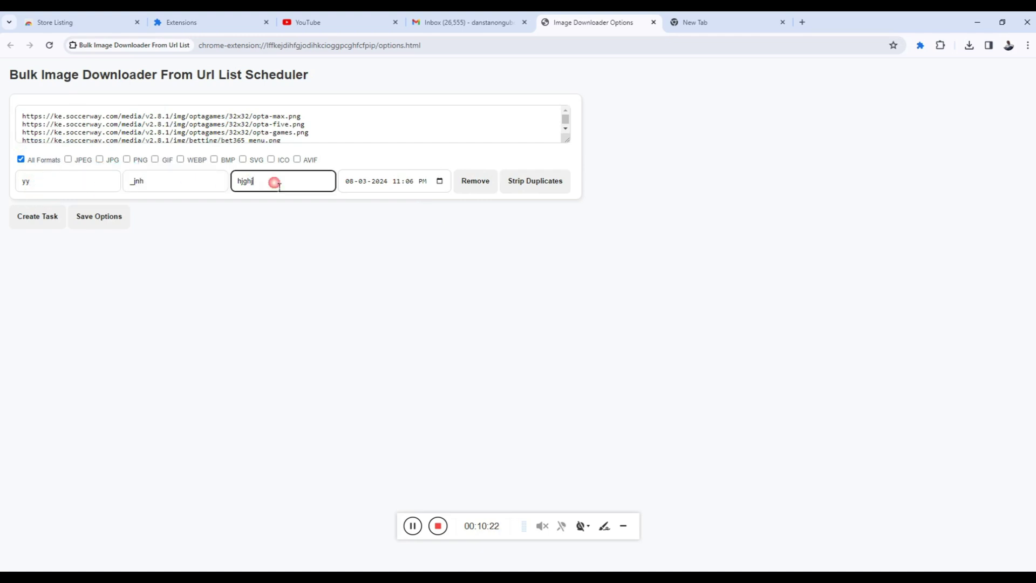
left_click(412, 525)
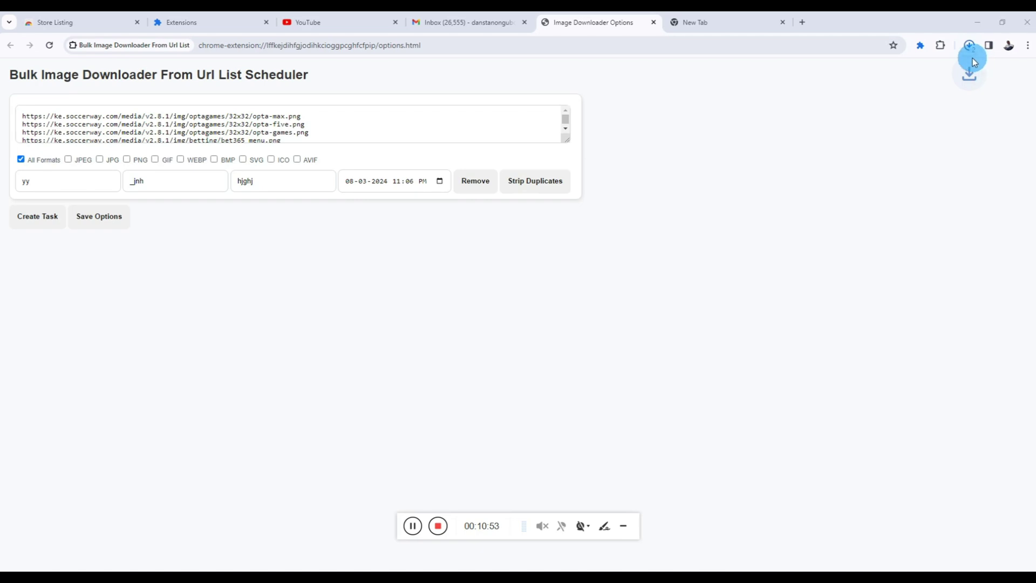